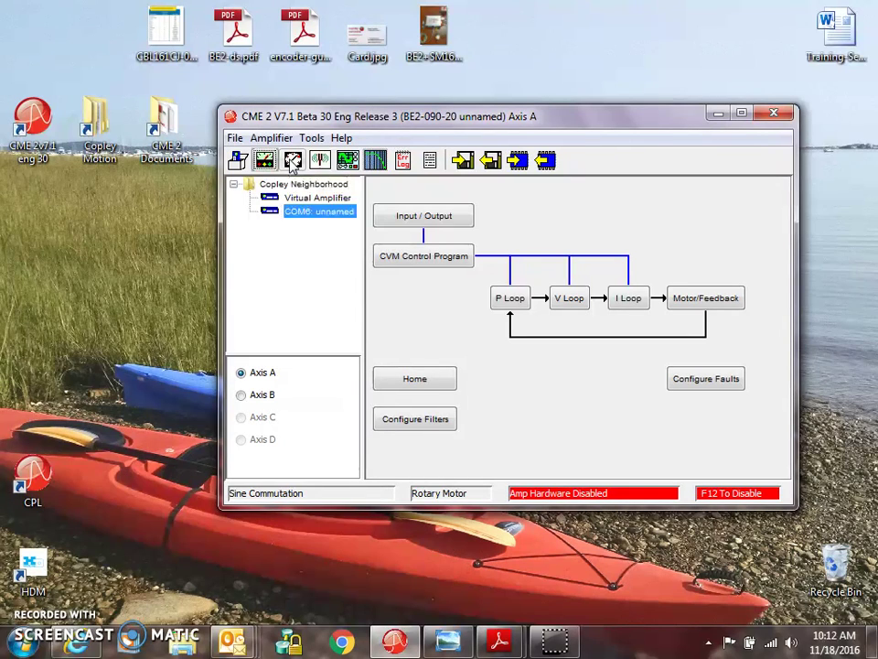
# - Browse the bundled help documents, select CME2_User_Guide.pdf, and close the document browser without opening it
pyautogui.click(341, 139)
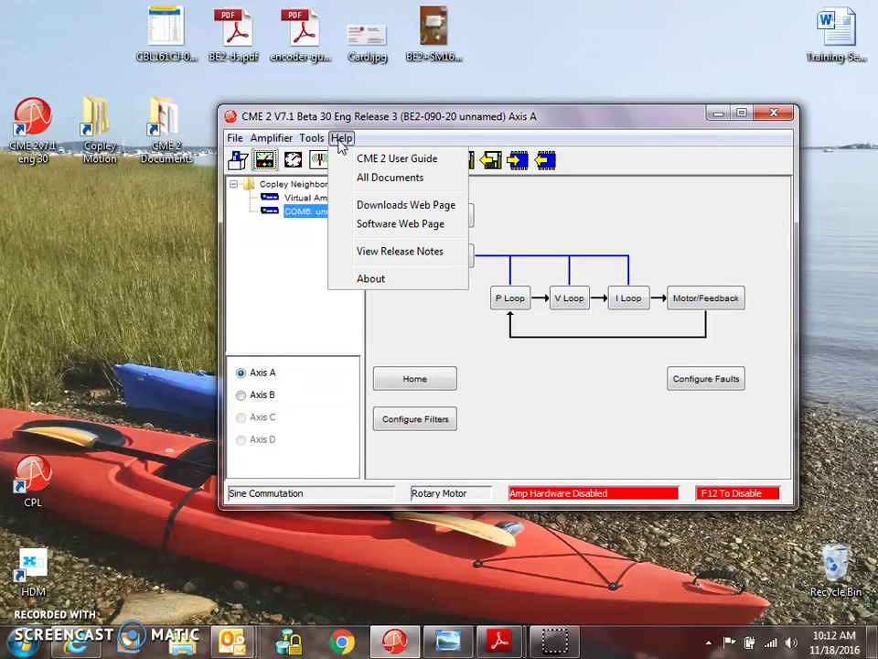
pyautogui.click(383, 186)
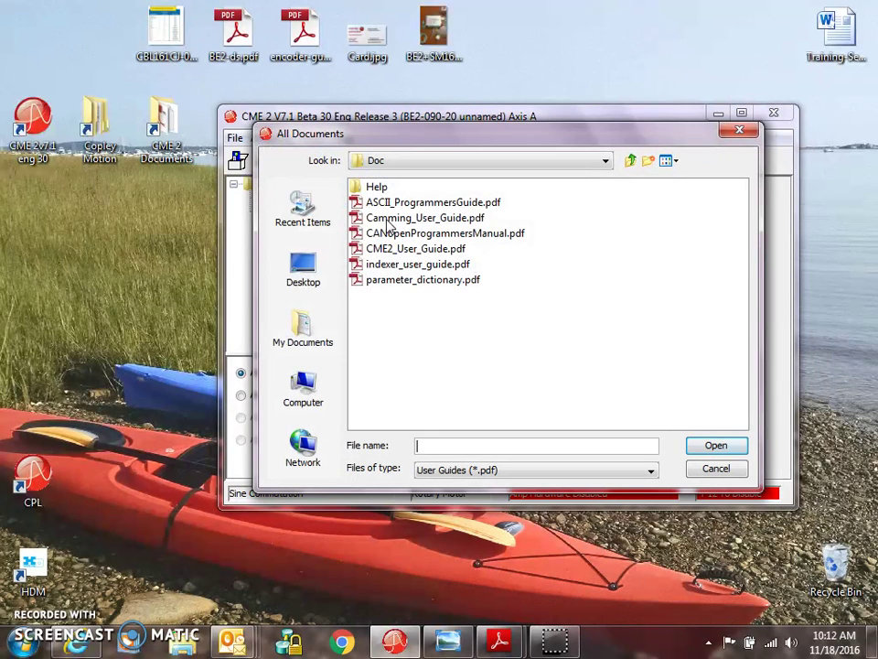
pyautogui.click(392, 249)
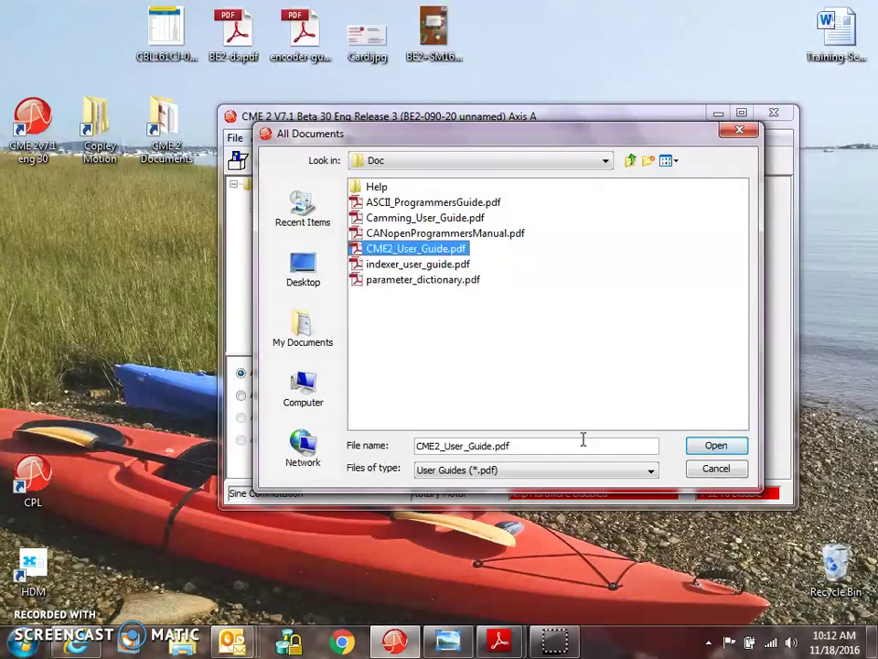
pyautogui.click(741, 134)
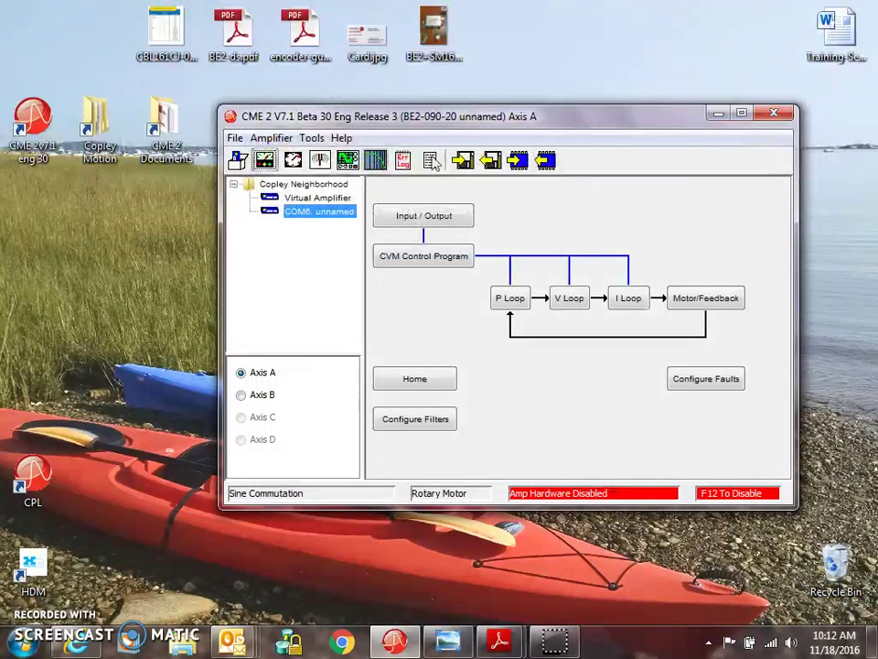
# - Zero the motor position in the Manual Phase tool for Axis A and close the tool
pyautogui.click(311, 139)
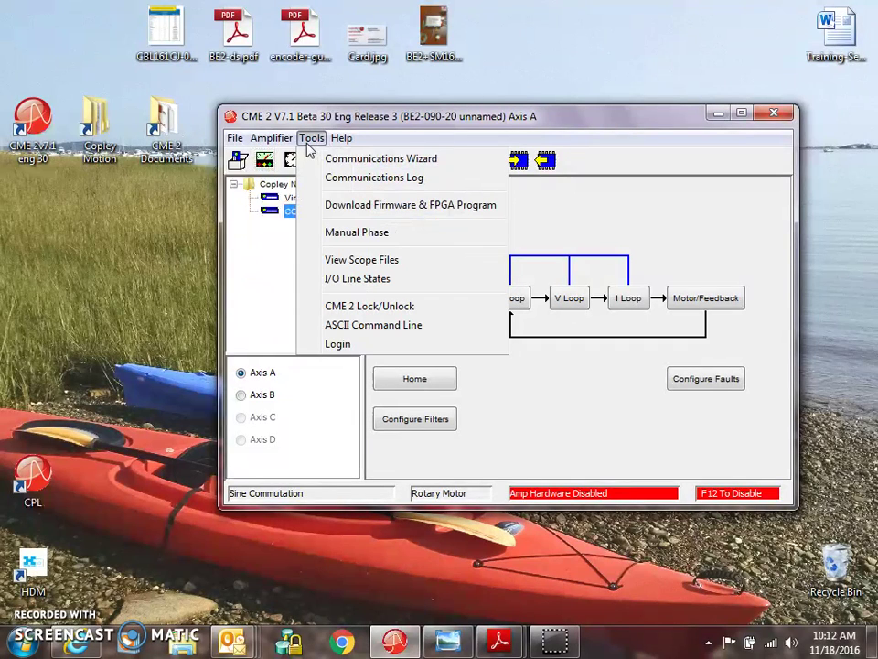
pyautogui.click(328, 237)
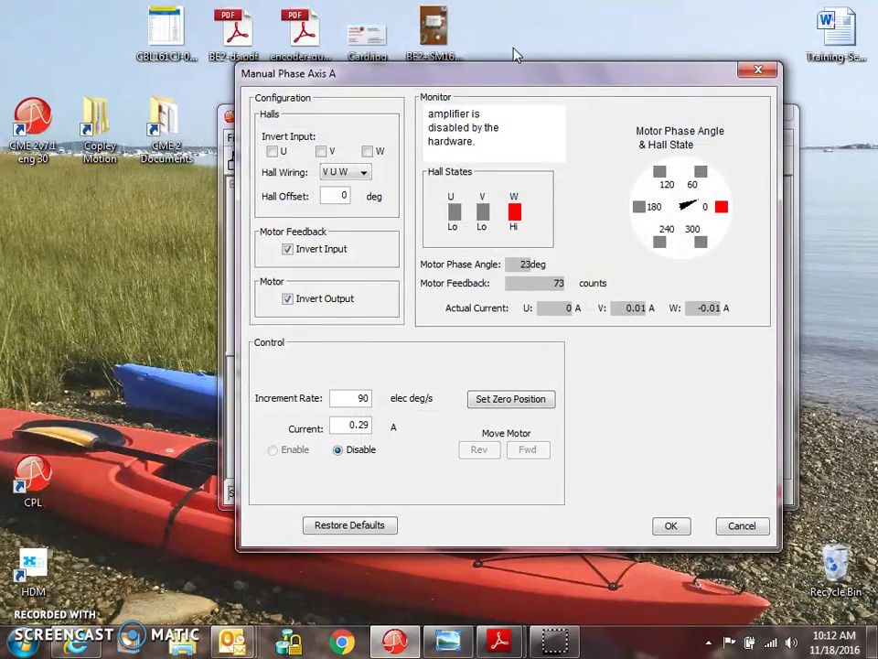
pyautogui.moveTo(524, 68); pyautogui.dragTo(529, 74)
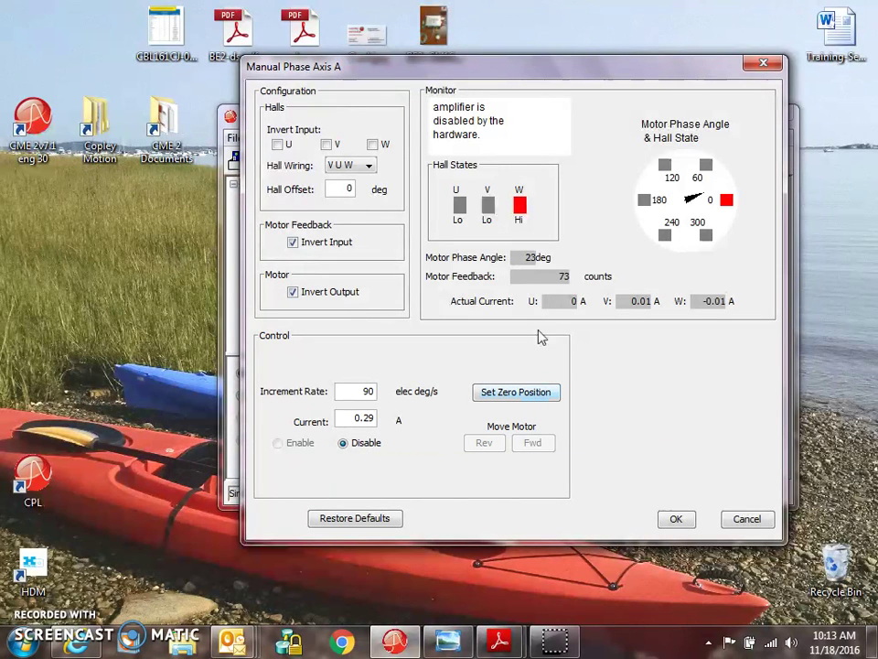
pyautogui.click(514, 392)
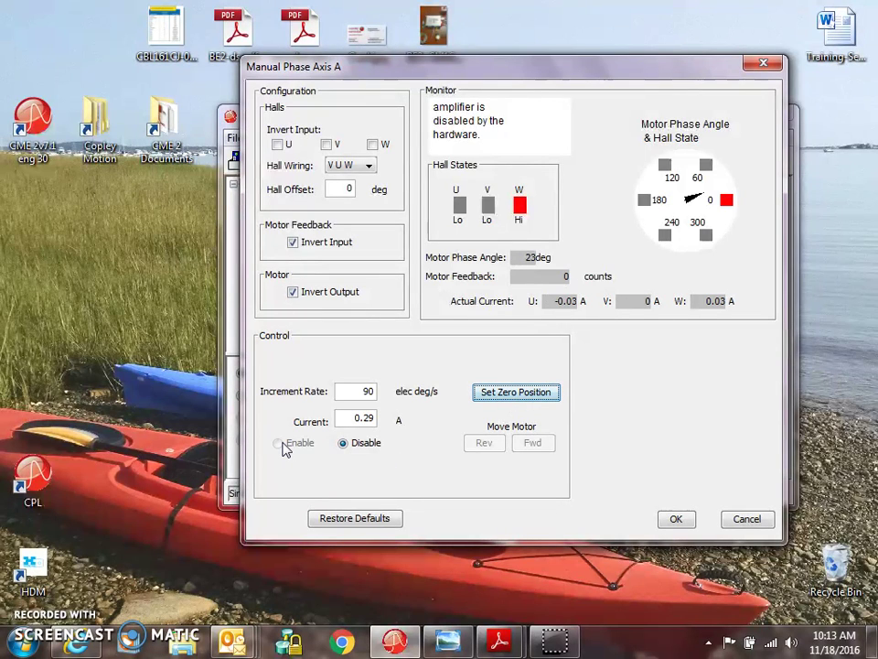
pyautogui.moveTo(452, 73); pyautogui.dragTo(550, 44)
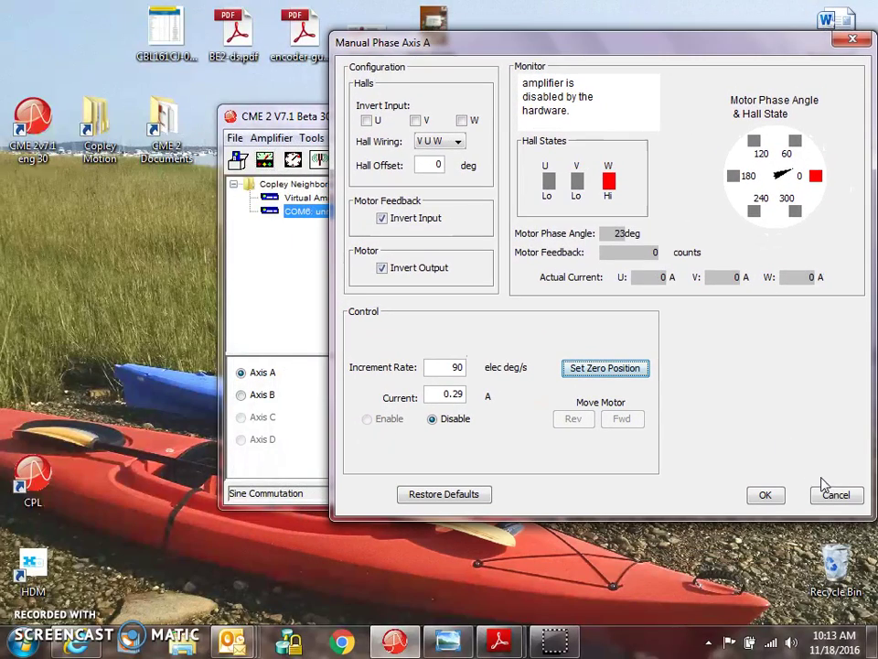
pyautogui.click(836, 494)
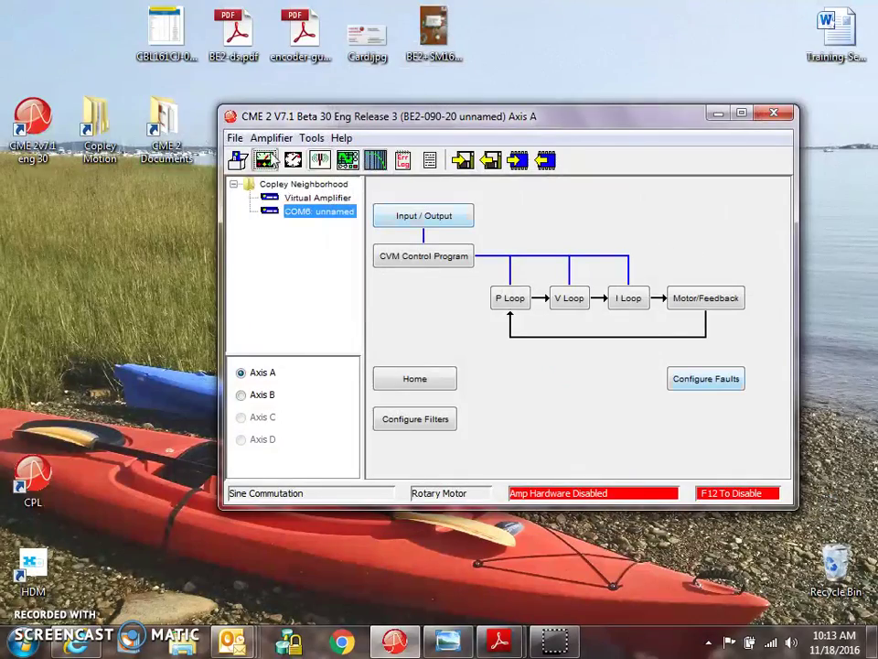
# - Bring up the Axis A Control Panel status and set digital input IN1 to Pull Down in the Input/Output settings
pyautogui.click(266, 160)
pyautogui.moveTo(382, 186); pyautogui.dragTo(243, 195)
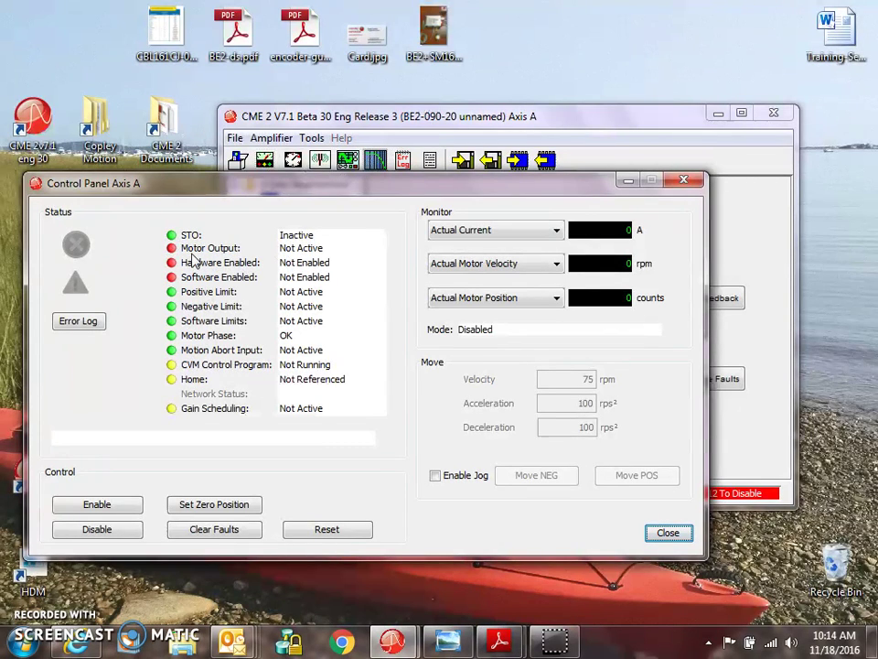
pyautogui.click(366, 137)
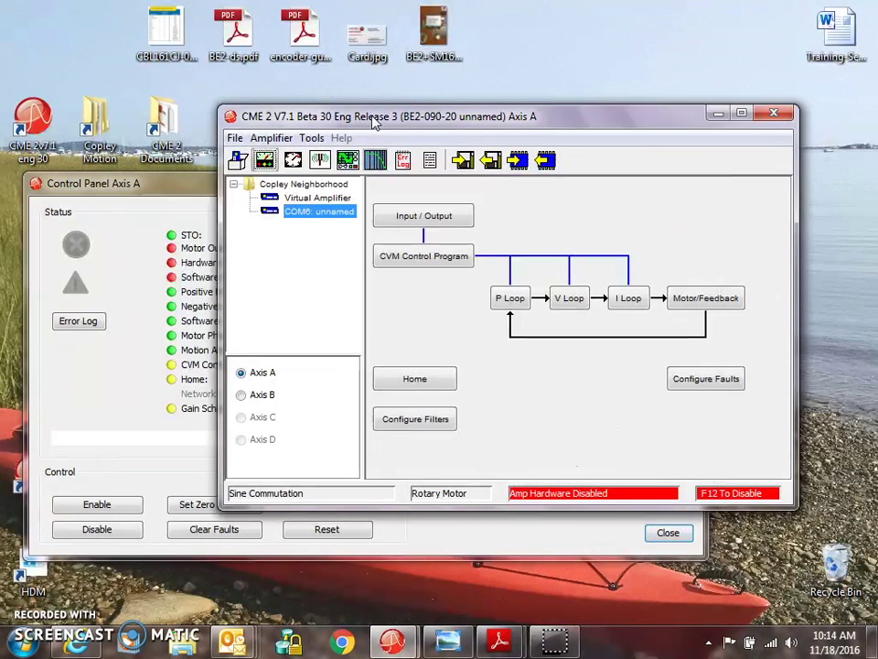
pyautogui.click(408, 222)
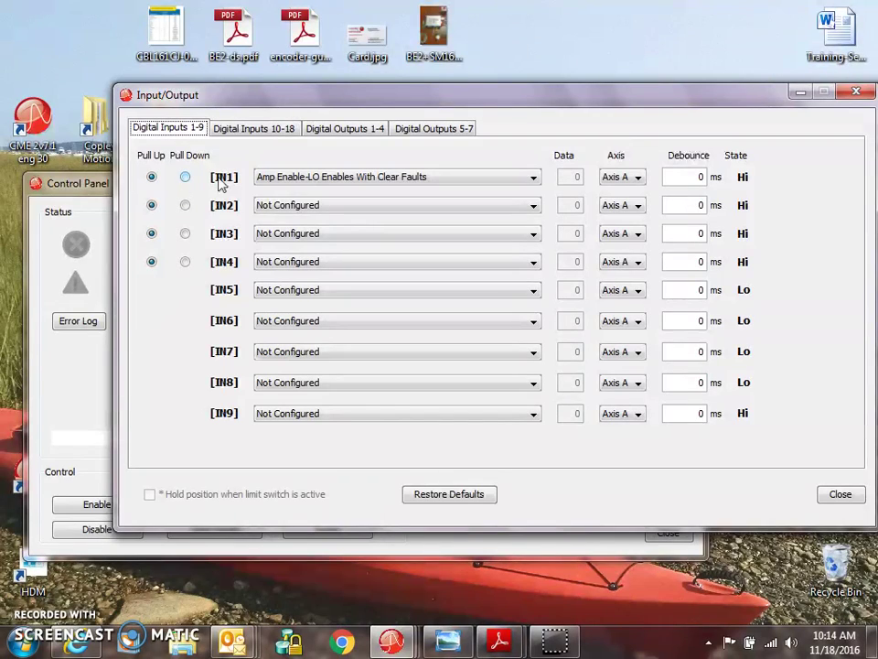
pyautogui.click(186, 178)
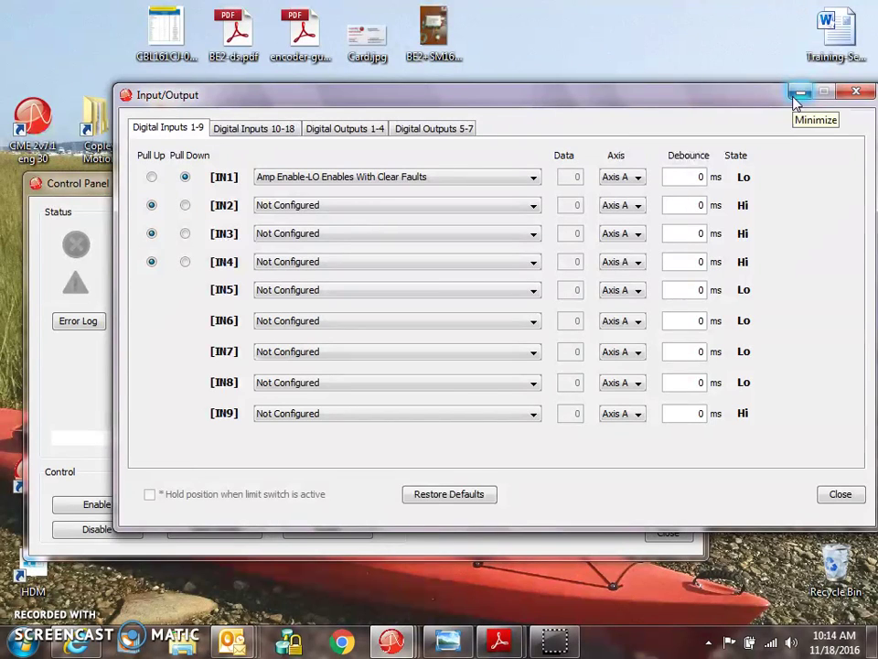
pyautogui.click(856, 95)
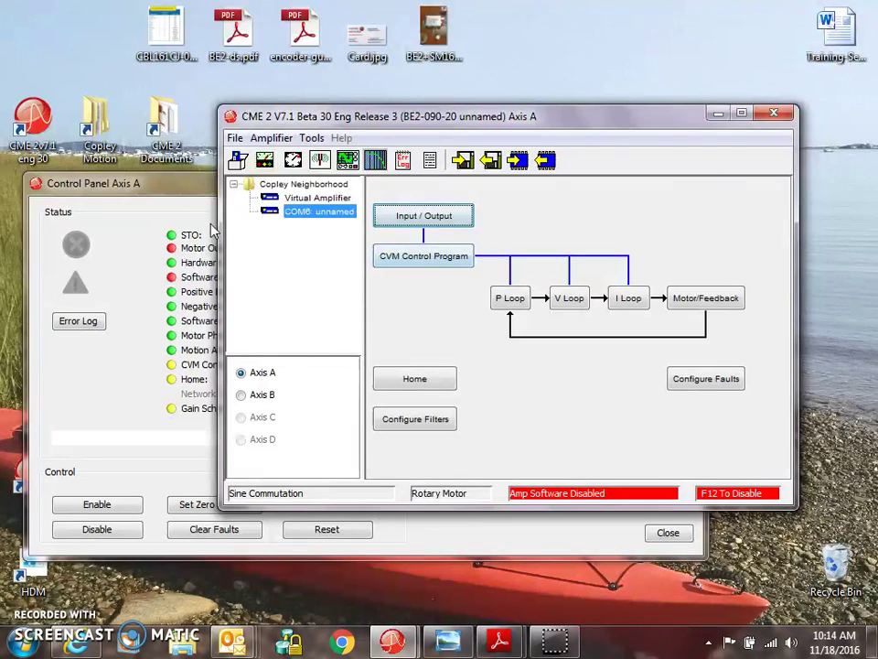
# - Software-enable Axis A from its Control Panel and switch jog mode on and off before closing the panel
pyautogui.click(194, 202)
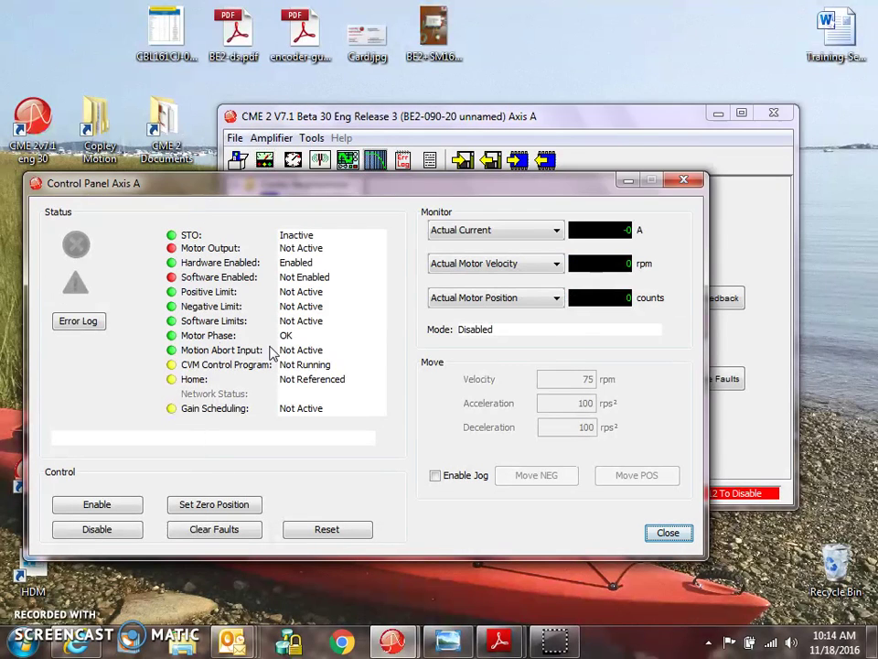
pyautogui.click(127, 509)
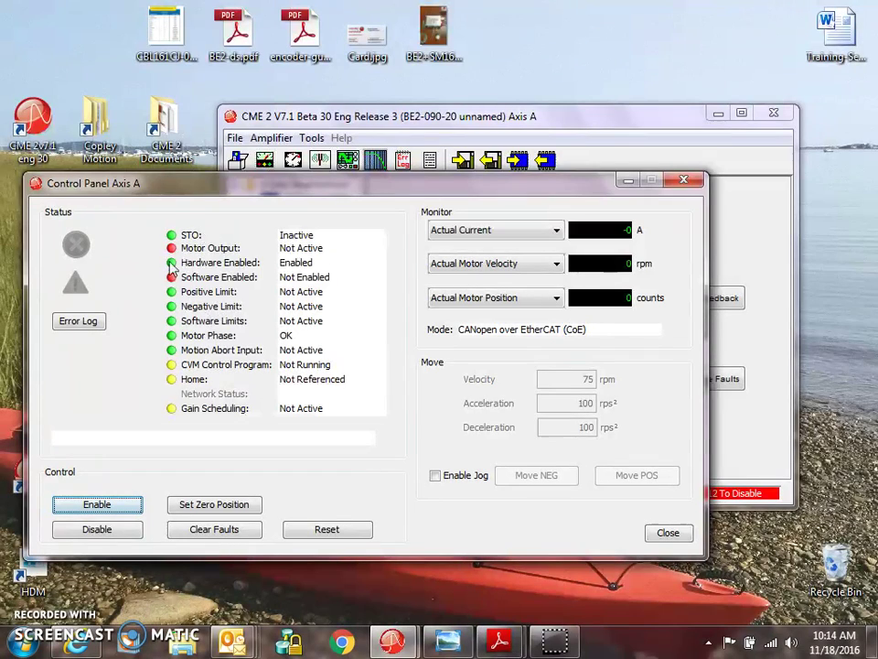
pyautogui.click(437, 478)
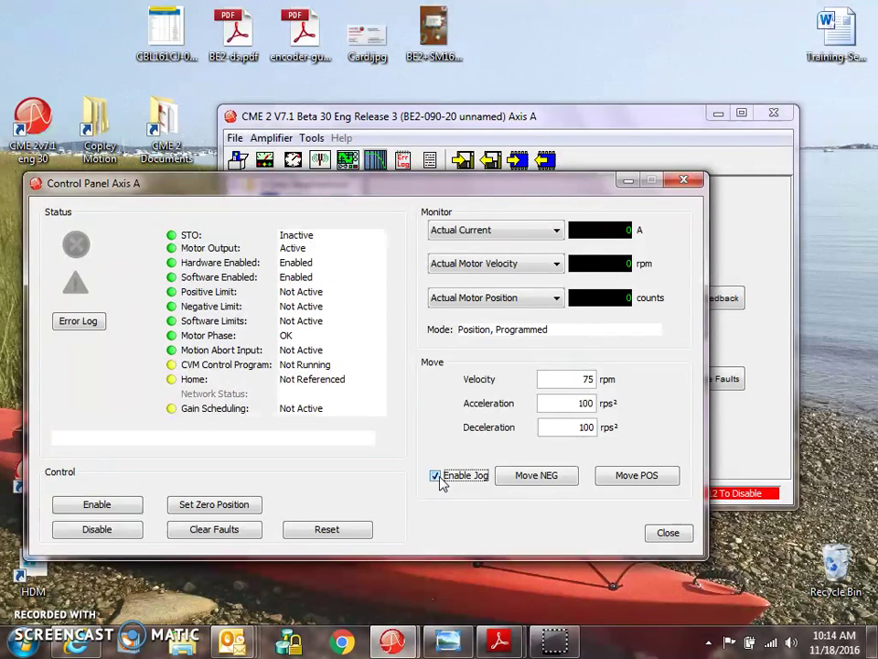
pyautogui.click(437, 477)
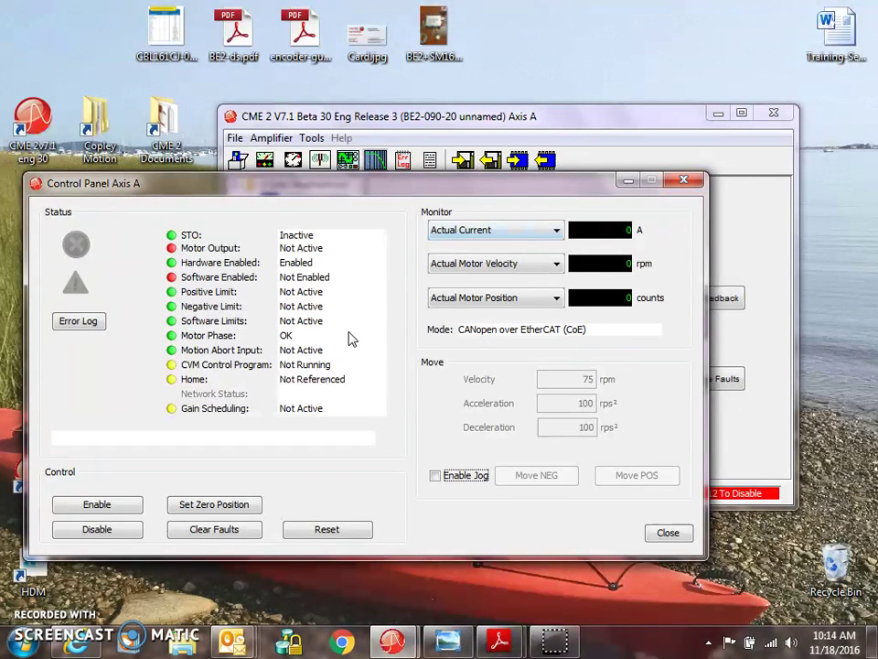
pyautogui.click(683, 181)
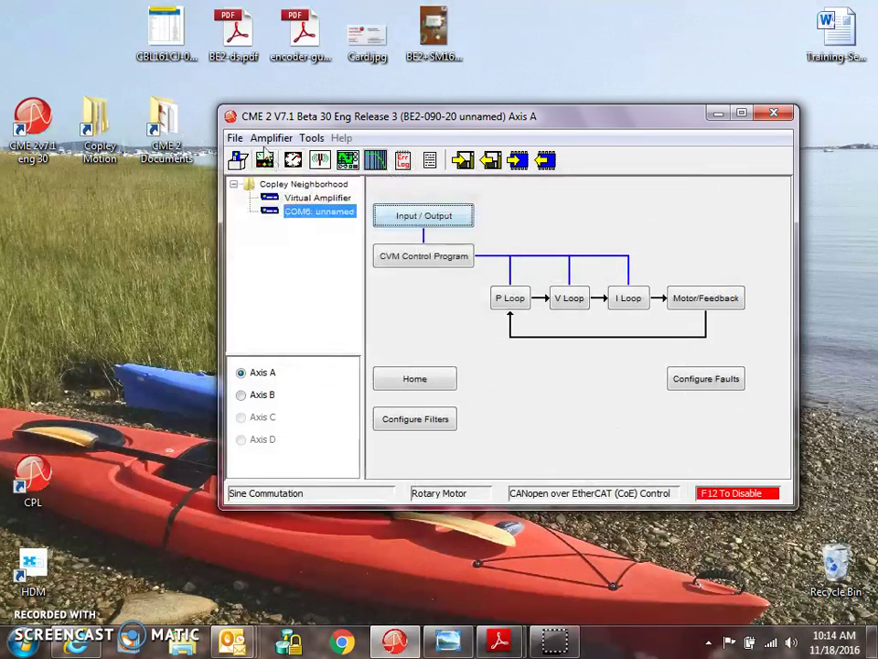
# - Enable the Axis A motor in the Manual Phase tool and move it forward and in reverse
pyautogui.click(312, 138)
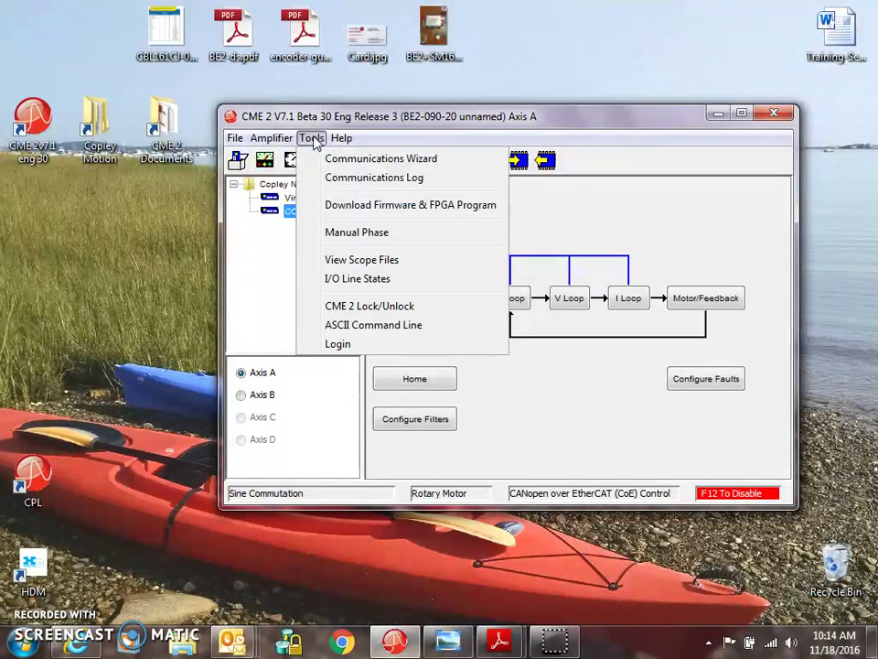
pyautogui.click(334, 234)
pyautogui.click(272, 449)
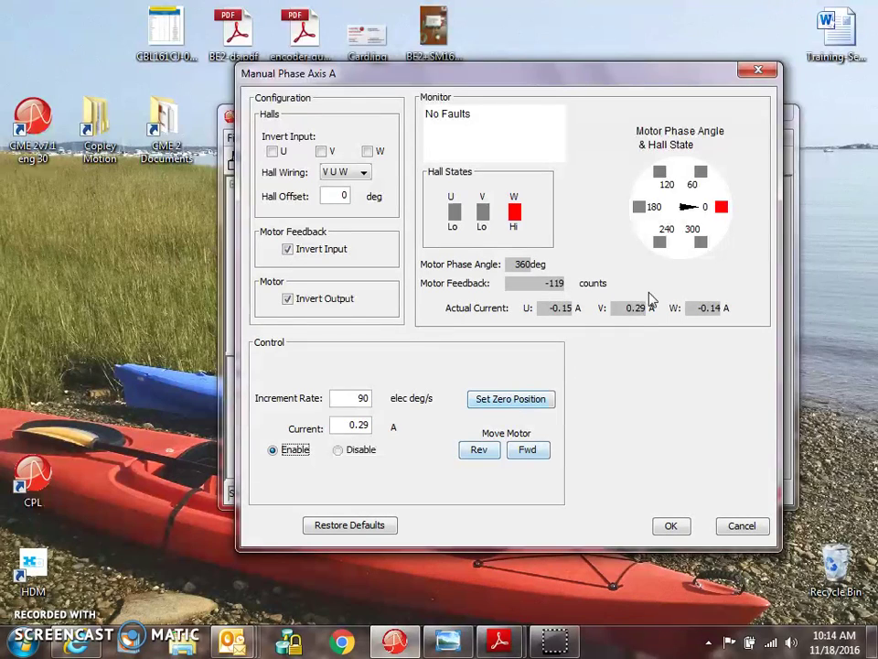
pyautogui.click(534, 455)
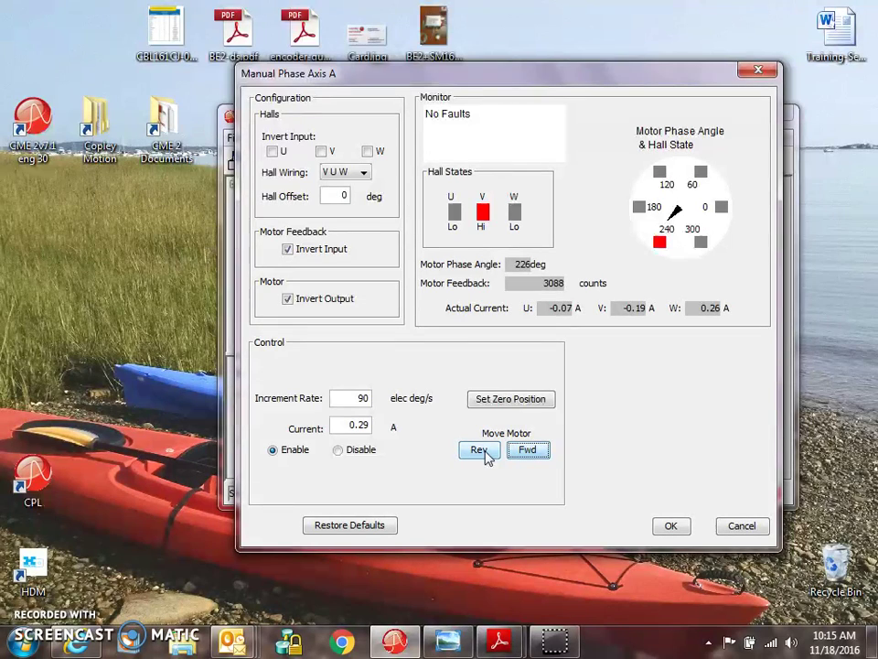
pyautogui.click(538, 457)
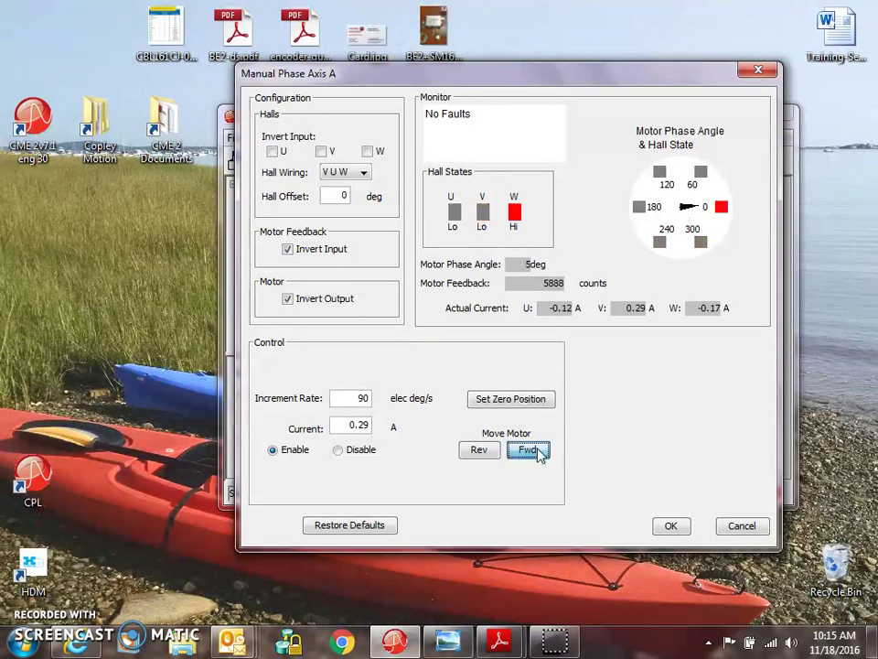
pyautogui.click(477, 450)
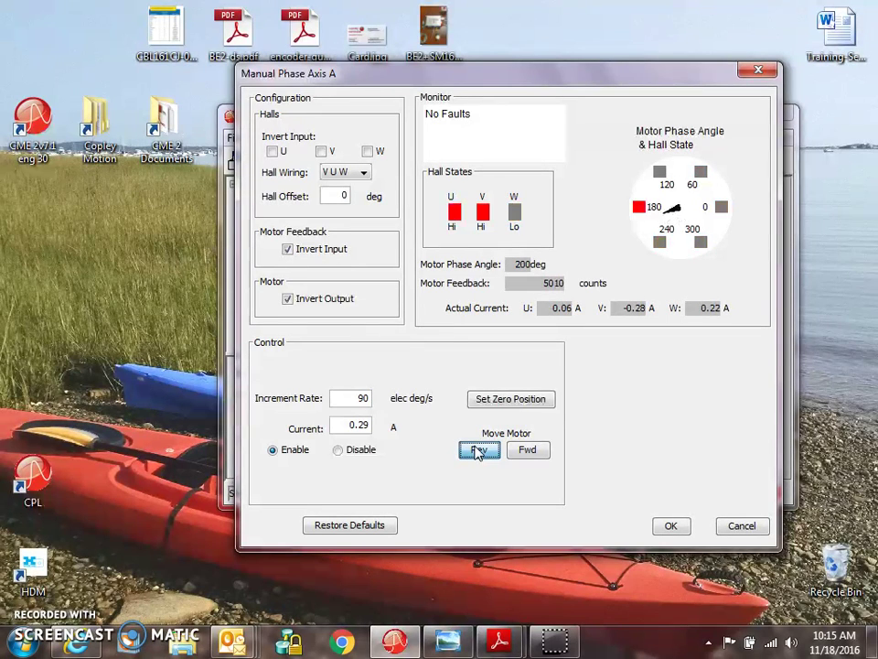
# - Set the Hall offset to 30 deg and move the motor forward and in reverse to check the Hall alignment
pyautogui.doubleClick(345, 195)
pyautogui.write('30')
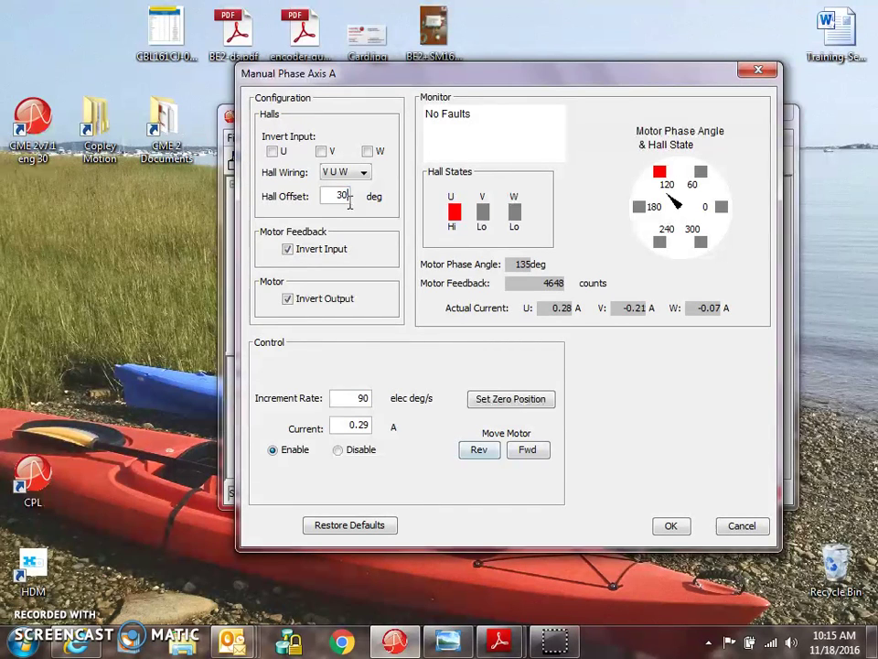
pyautogui.click(528, 452)
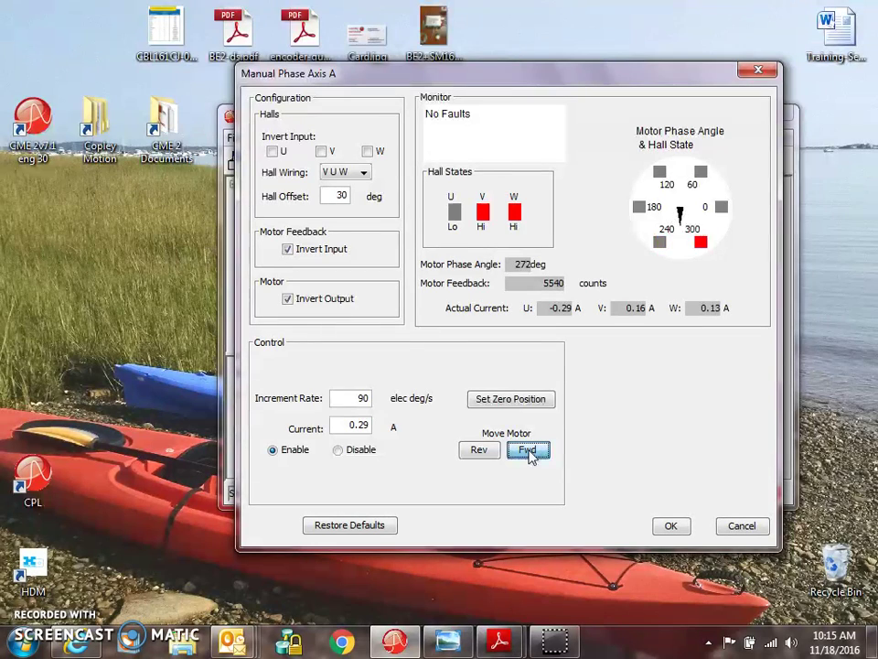
pyautogui.click(472, 456)
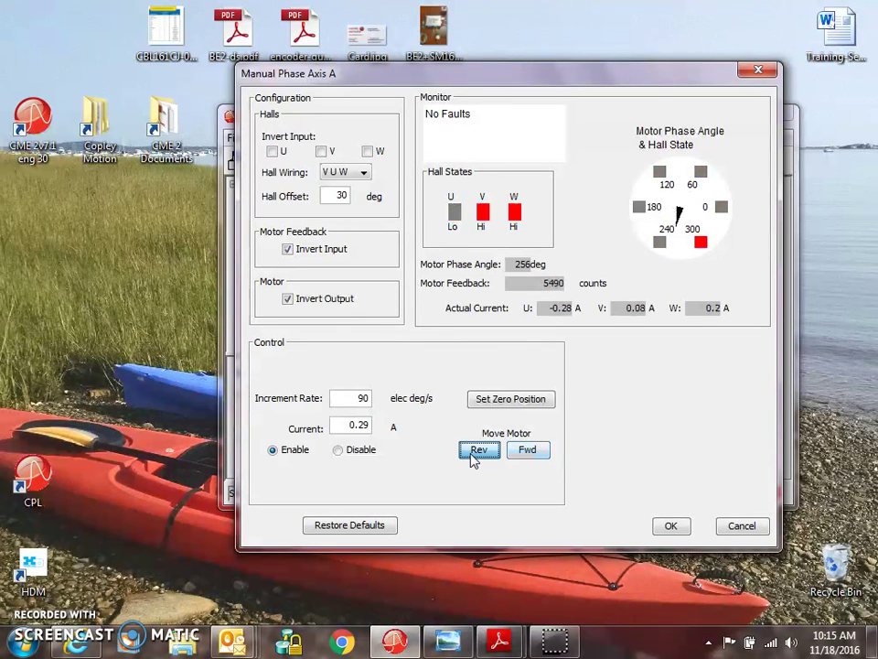
# - Set the Hall offset to 60 deg and run the motor forward and in reverse to compare the Hall transitions
pyautogui.moveTo(328, 196); pyautogui.dragTo(355, 195)
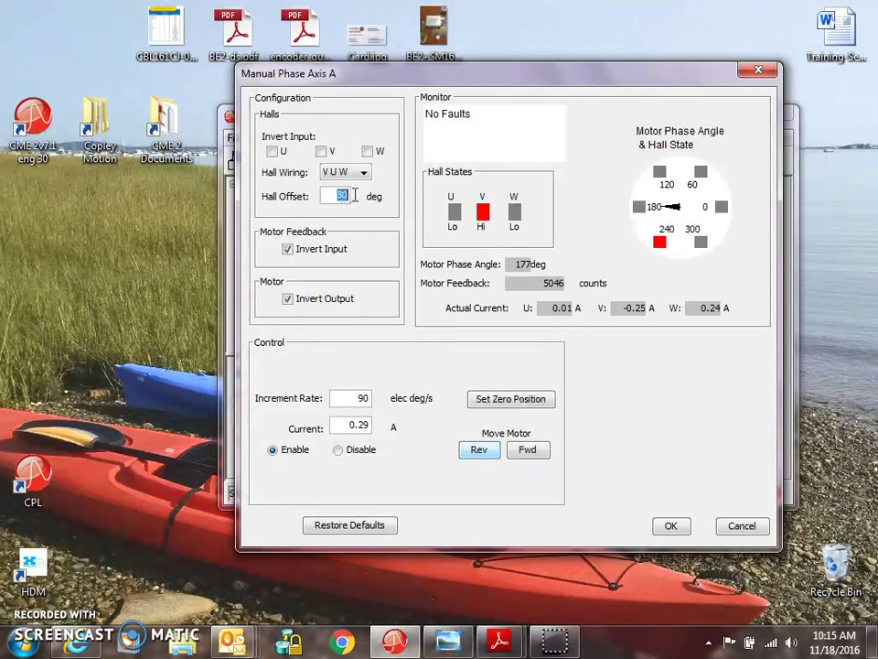
pyautogui.click(542, 452)
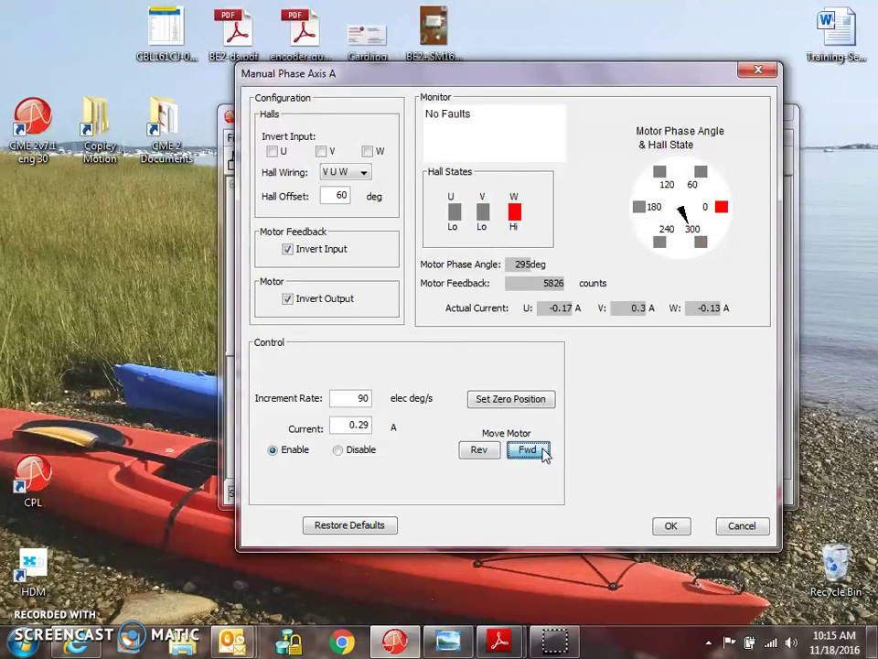
pyautogui.click(489, 456)
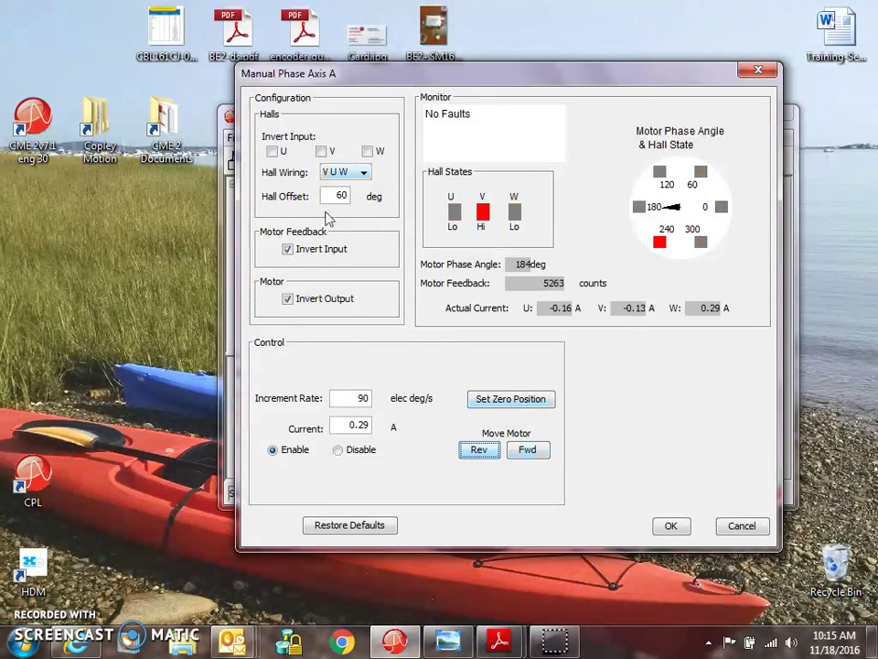
# - Set the Hall offset to 0 deg and recheck the phase angle by moving the motor both ways
pyautogui.moveTo(342, 196); pyautogui.dragTo(362, 193)
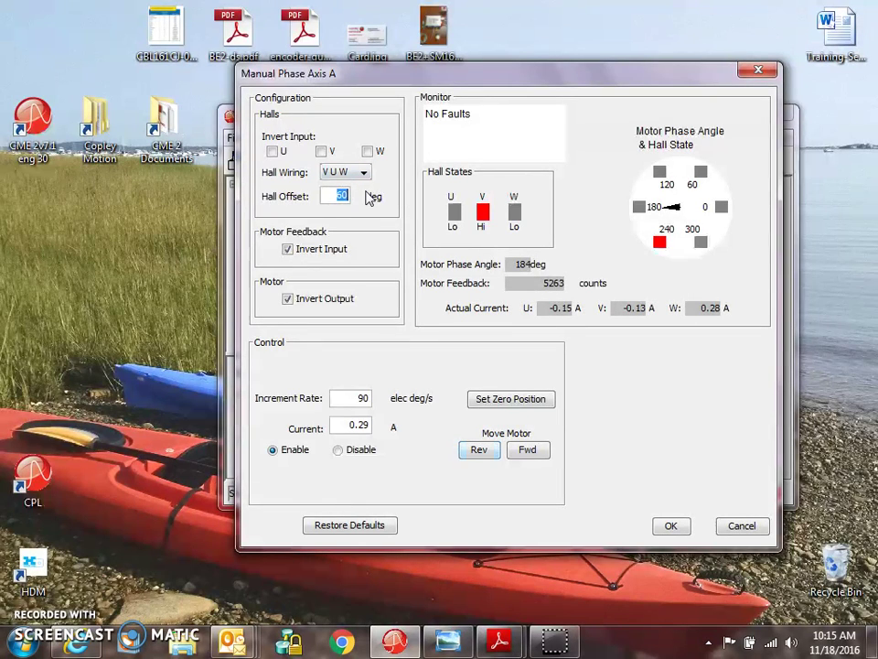
pyautogui.click(526, 451)
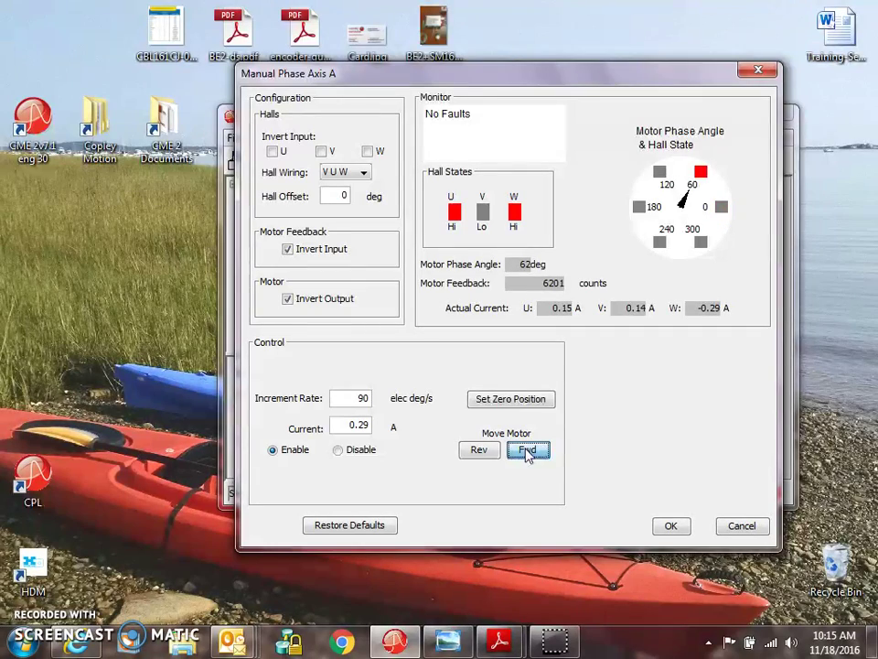
pyautogui.click(478, 452)
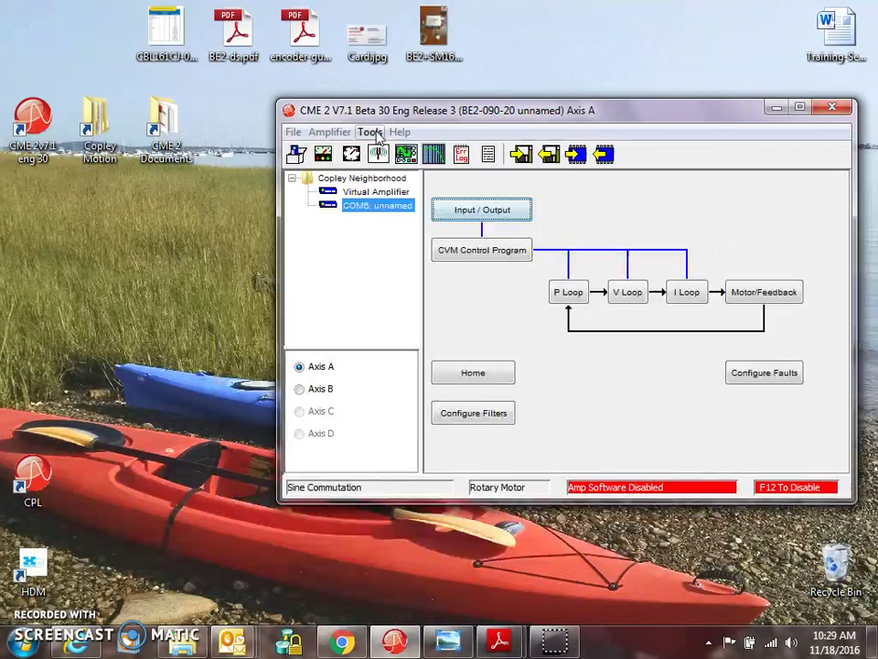
# - Reopen the Axis A Manual Phase tool, enable the motor, and check the feedback direction by moving it both ways and again from a zeroed position
pyautogui.click(369, 132)
pyautogui.click(414, 226)
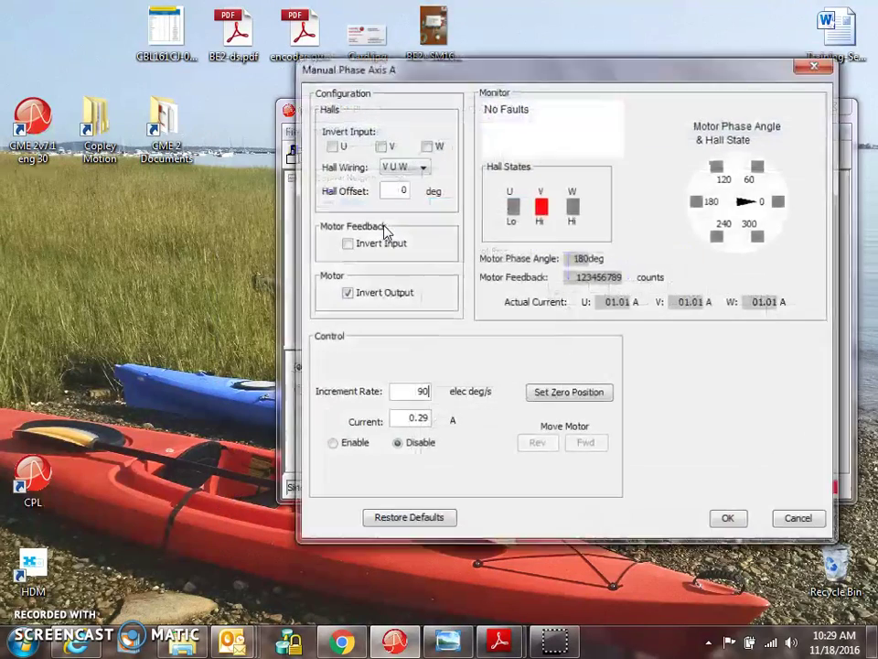
pyautogui.moveTo(582, 73); pyautogui.dragTo(490, 87)
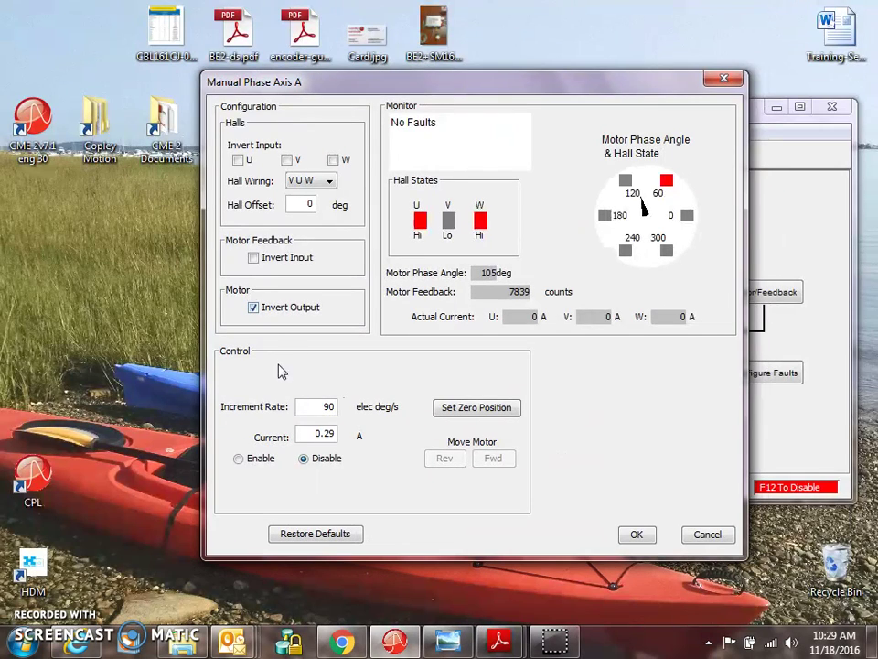
pyautogui.click(238, 458)
pyautogui.moveTo(493, 463); pyautogui.dragTo(463, 466)
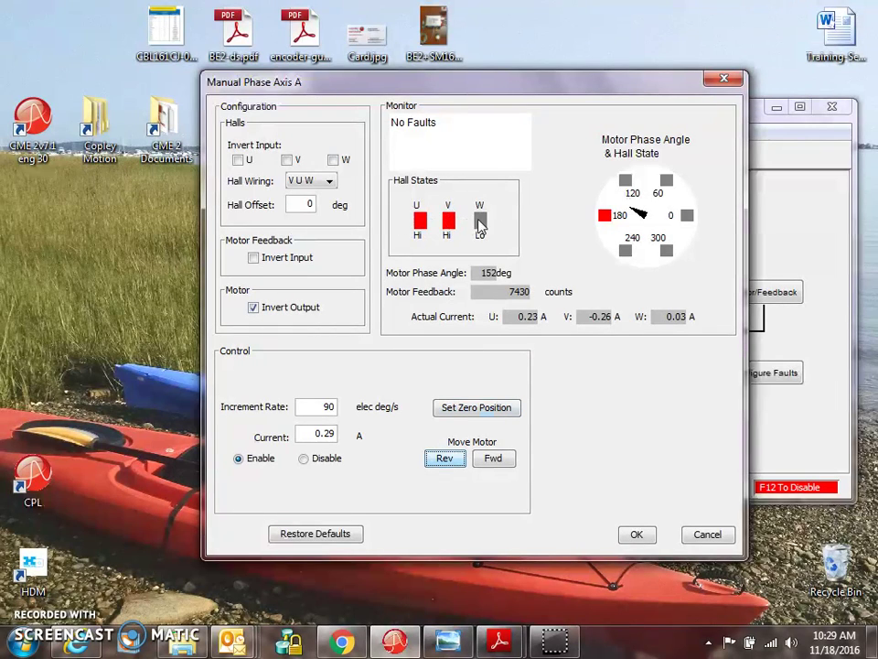
pyautogui.click(494, 408)
pyautogui.moveTo(490, 458); pyautogui.dragTo(491, 462)
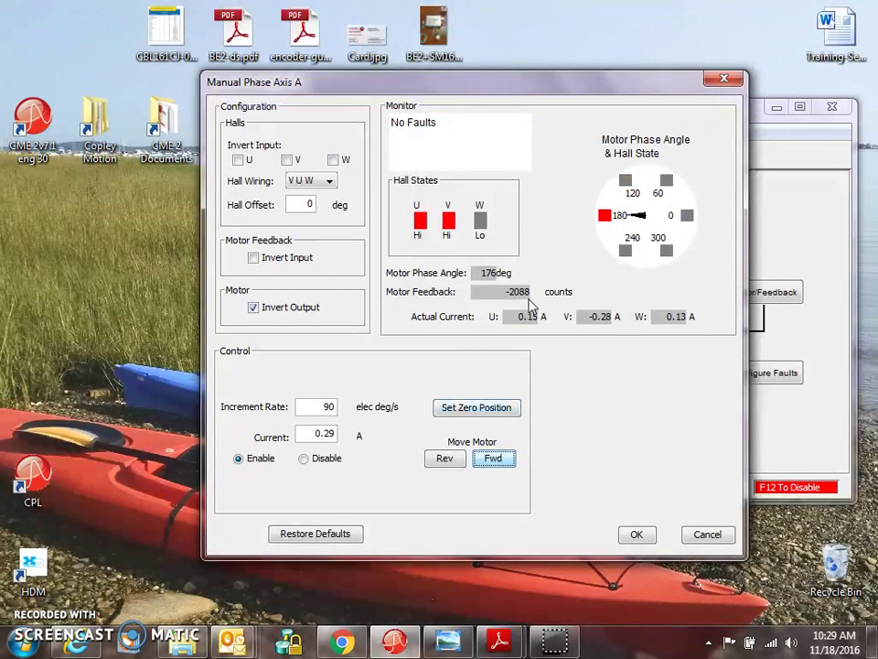
# - Invert the motor feedback input and recheck the count direction by moving the motor both ways and zeroing the position
pyautogui.click(261, 265)
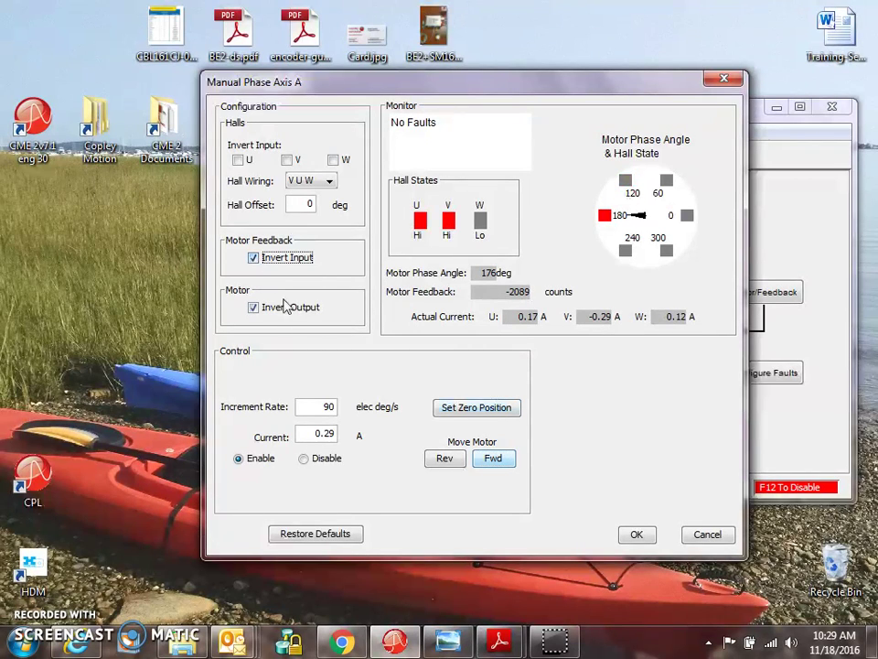
pyautogui.moveTo(494, 465); pyautogui.dragTo(451, 467)
pyautogui.click(487, 410)
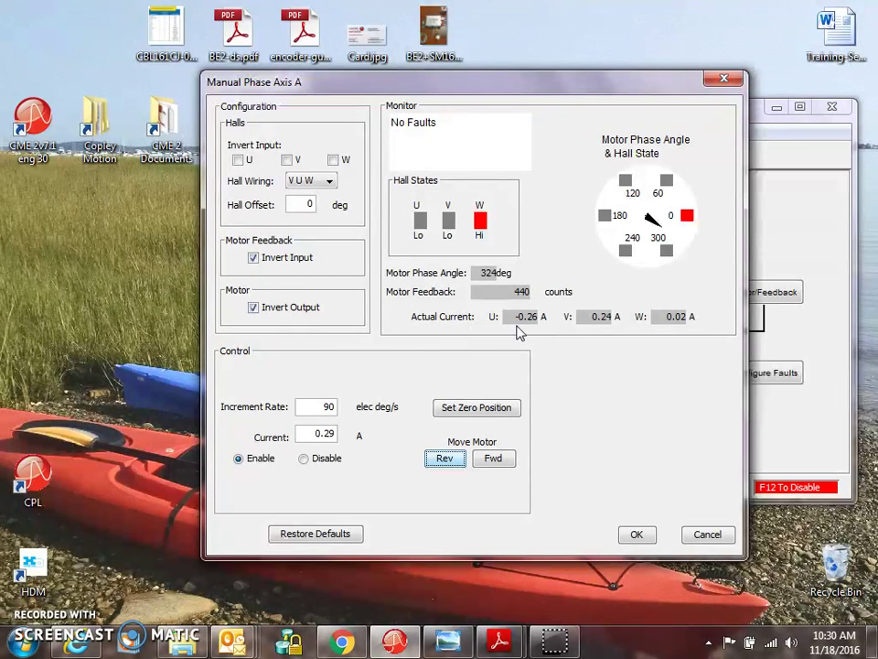
# - Set the phasing current to 1 A, move the motor forward, and save the Axis A phasing configuration to amplifier flash
pyautogui.doubleClick(331, 433)
pyautogui.write('1')
pyautogui.click(496, 460)
pyautogui.click(494, 459)
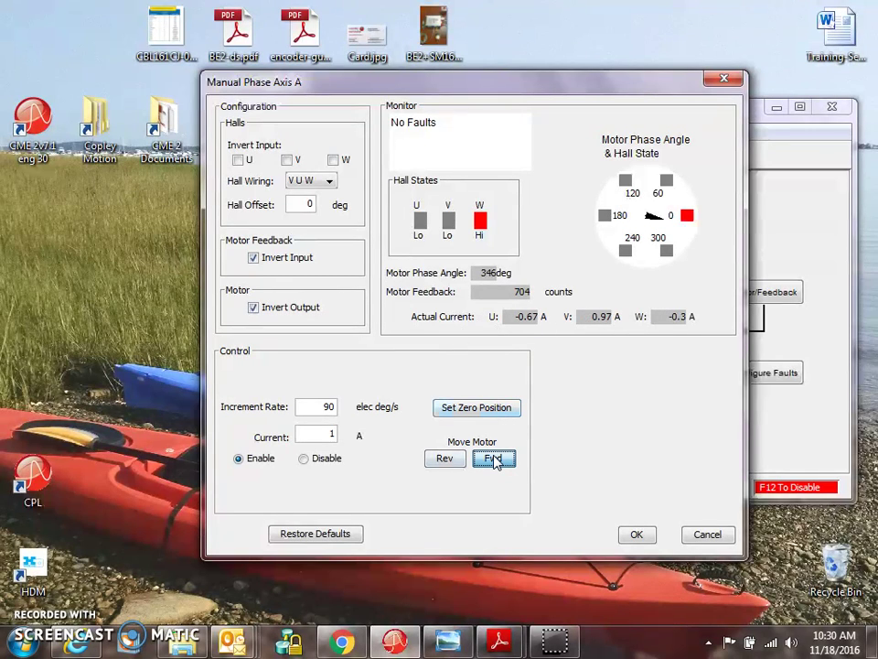
pyautogui.moveTo(494, 461); pyautogui.dragTo(579, 363)
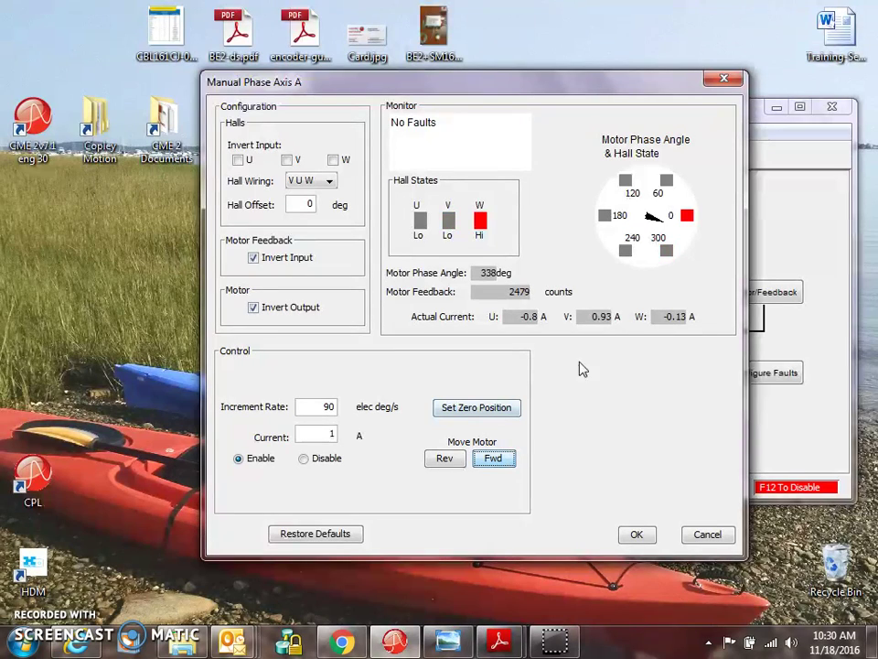
pyautogui.moveTo(494, 468)
pyautogui.mouseDown()
pyautogui.moveTo(531, 439)
pyautogui.moveTo(506, 464)
pyautogui.mouseUp()
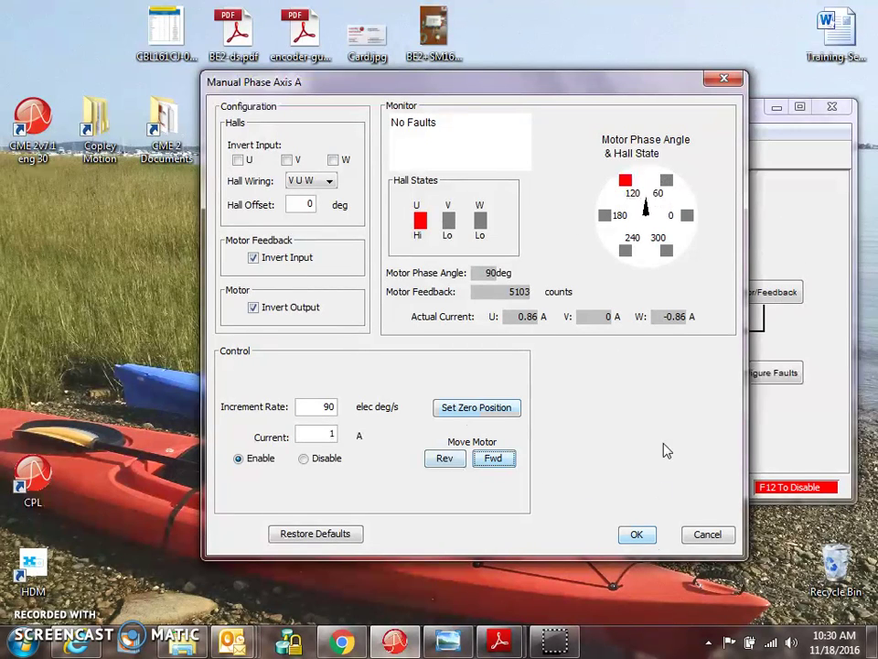
pyautogui.click(636, 535)
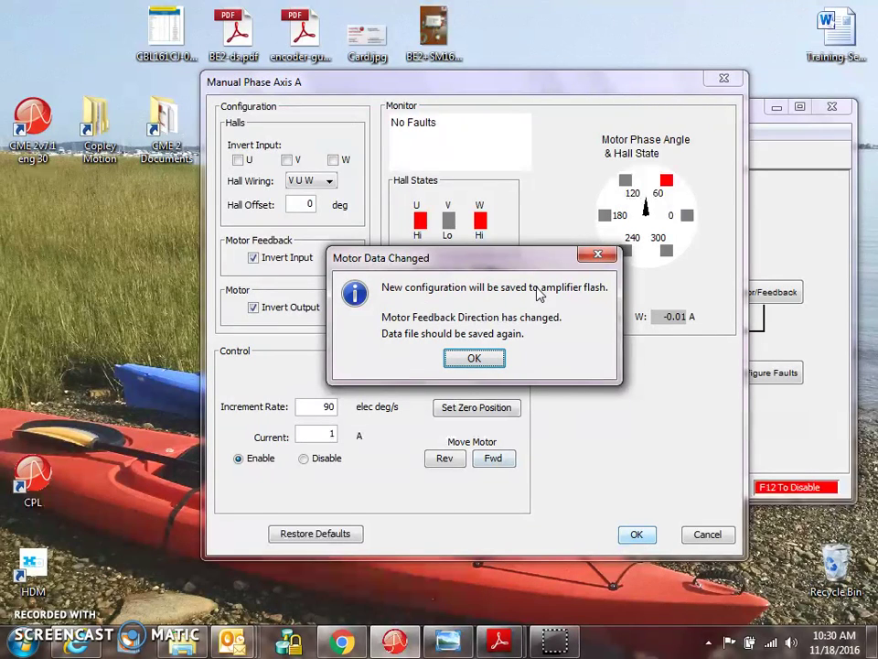
pyautogui.click(474, 359)
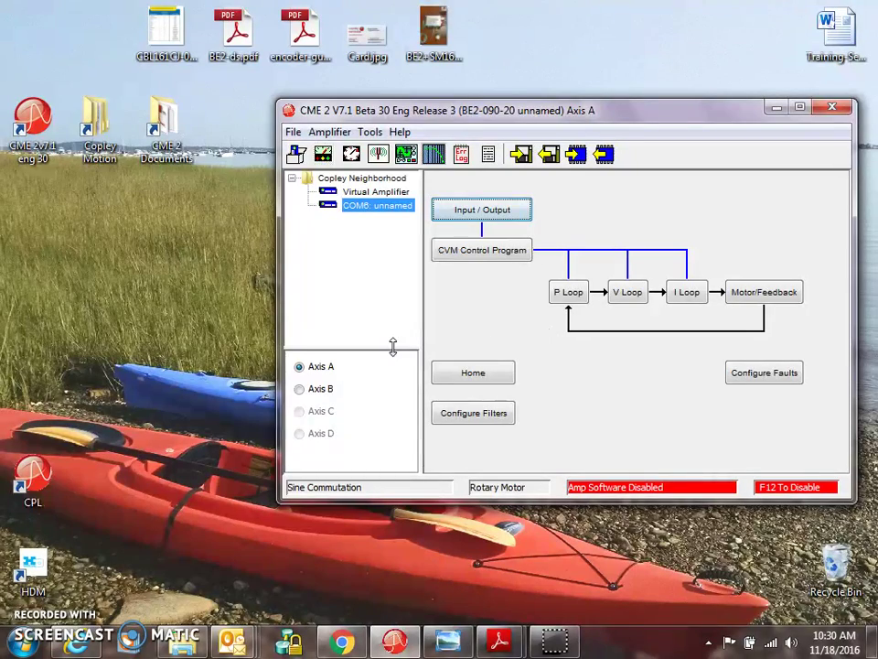
# - Enable jogging in the Axis A Control Panel and jog the motor in the positive and negative directions at 75 rpm
pyautogui.click(323, 153)
pyautogui.moveTo(437, 128); pyautogui.dragTo(254, 235)
pyautogui.click(195, 225)
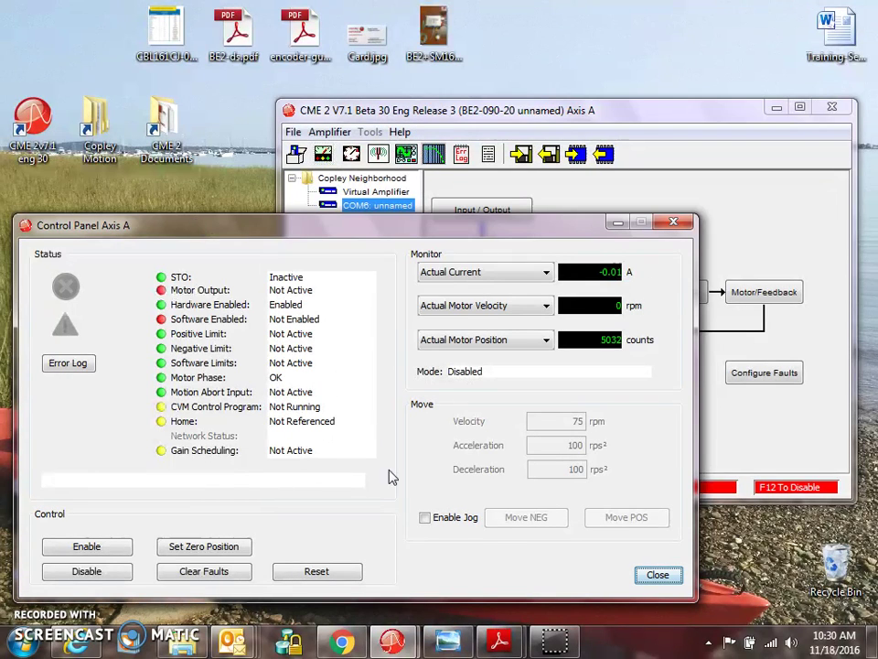
pyautogui.click(425, 518)
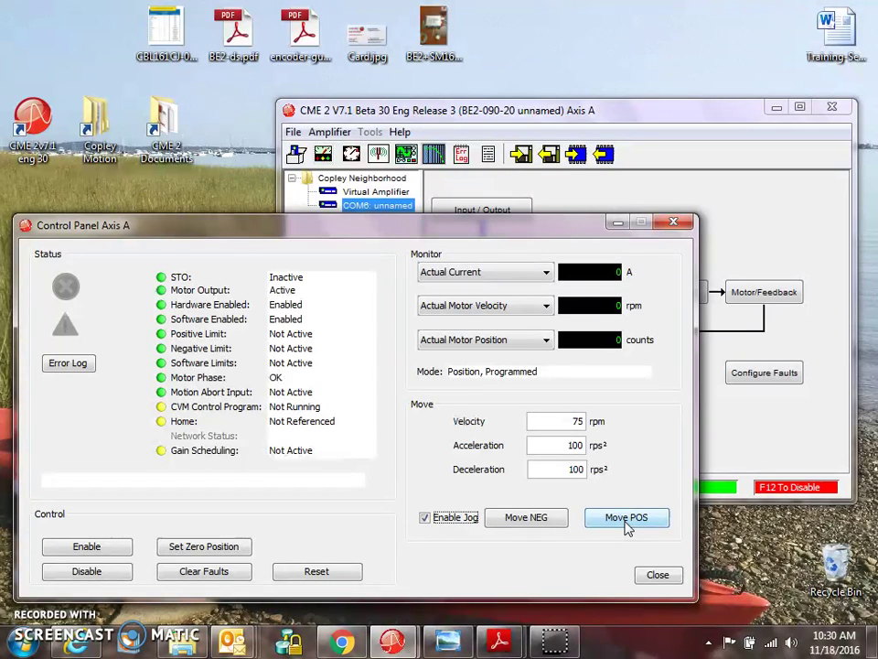
pyautogui.click(628, 525)
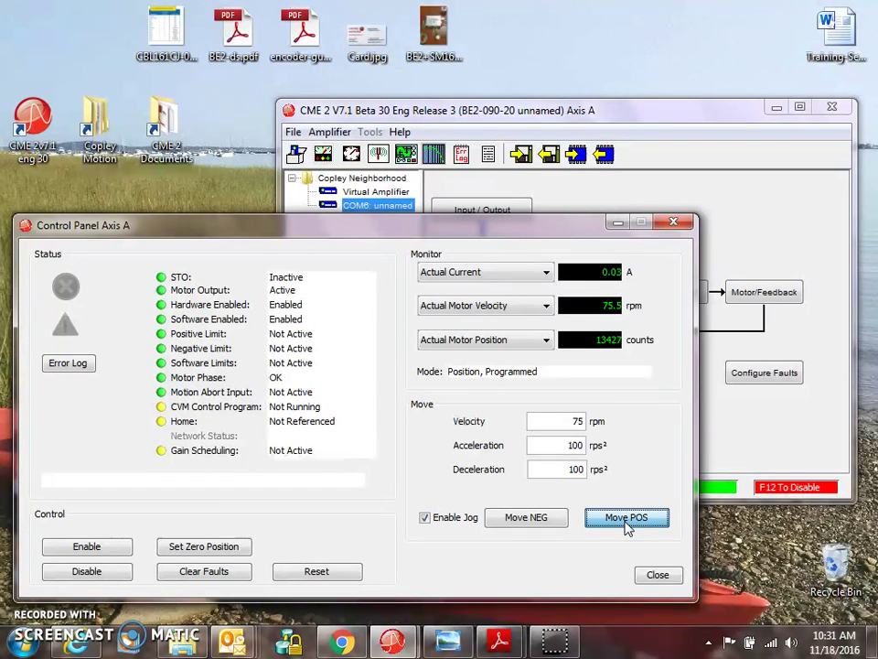
pyautogui.click(543, 528)
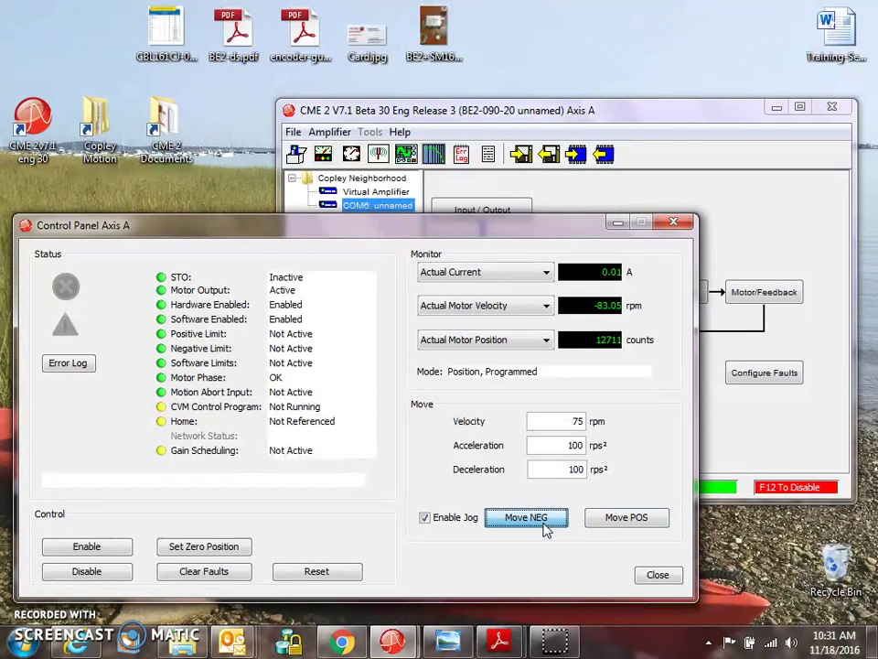
pyautogui.click(657, 576)
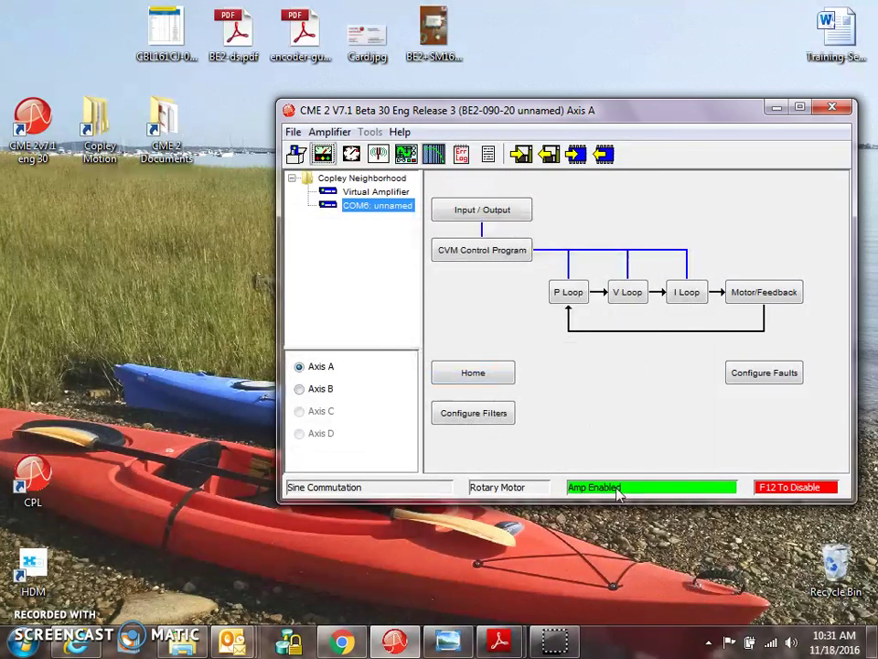
# - Switch to Axis B and check its Manual Phase tool for faults, leaving the tool without applying changes
pyautogui.click(305, 391)
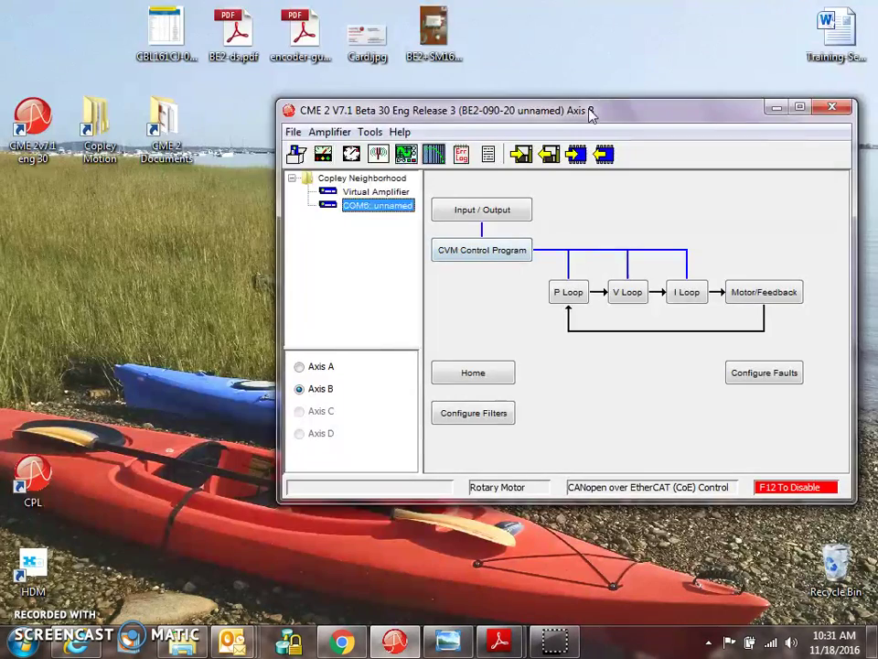
pyautogui.moveTo(590, 109); pyautogui.dragTo(496, 131)
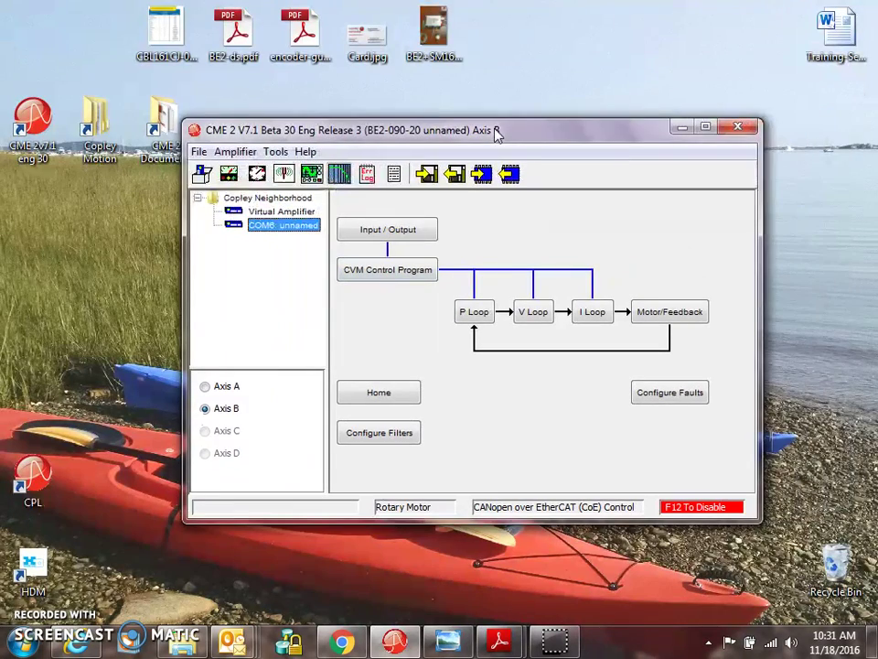
pyautogui.click(275, 152)
pyautogui.click(298, 247)
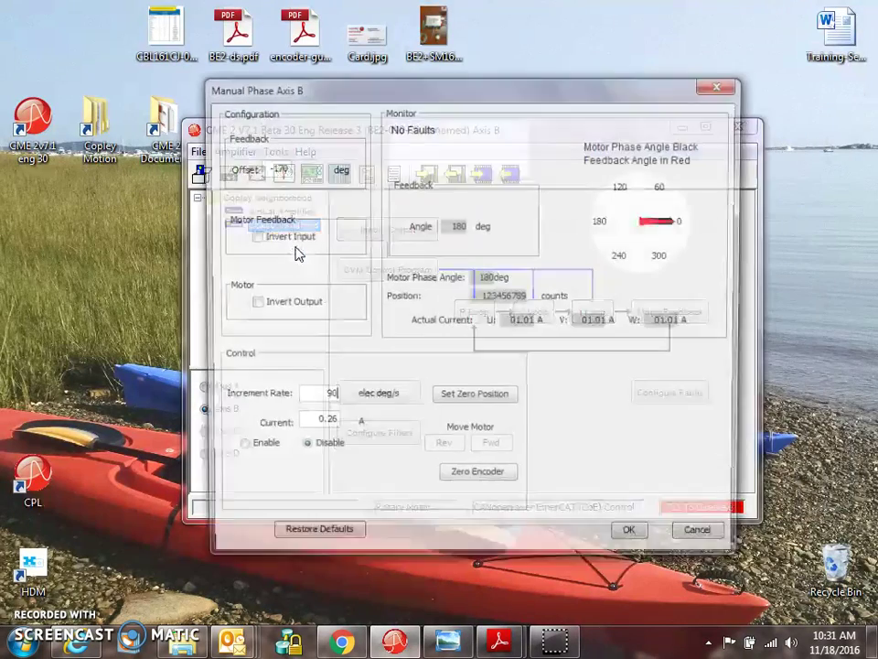
pyautogui.moveTo(387, 99); pyautogui.dragTo(512, 68)
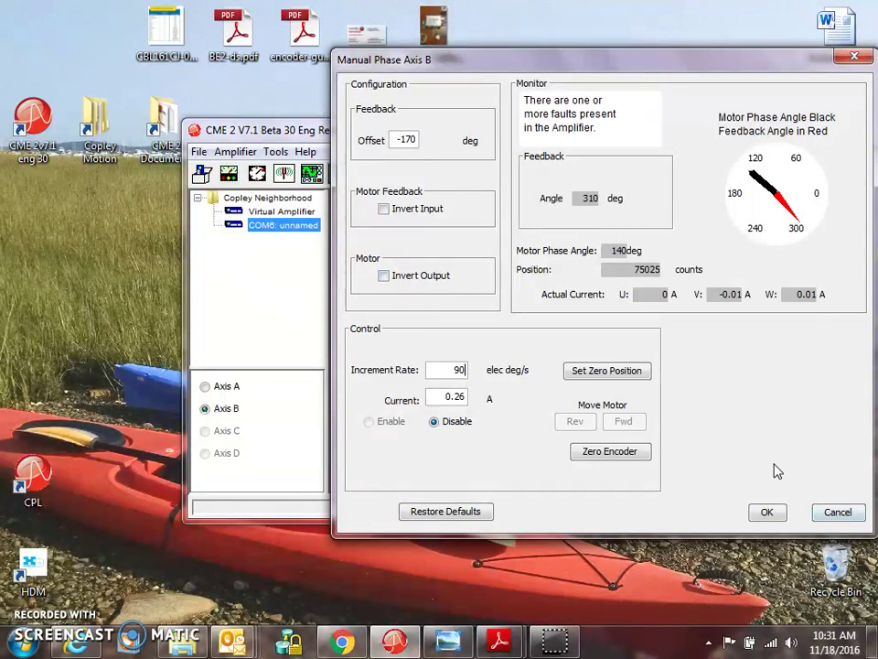
pyautogui.click(838, 512)
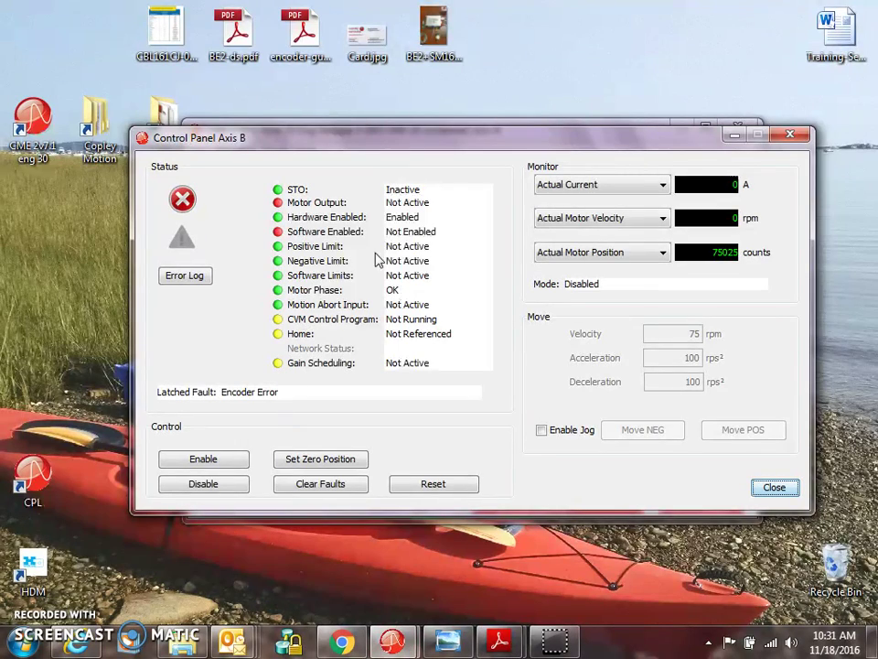
# - Clear the latched encoder fault in the Axis B Control Panel
pyautogui.moveTo(497, 138); pyautogui.dragTo(436, 196)
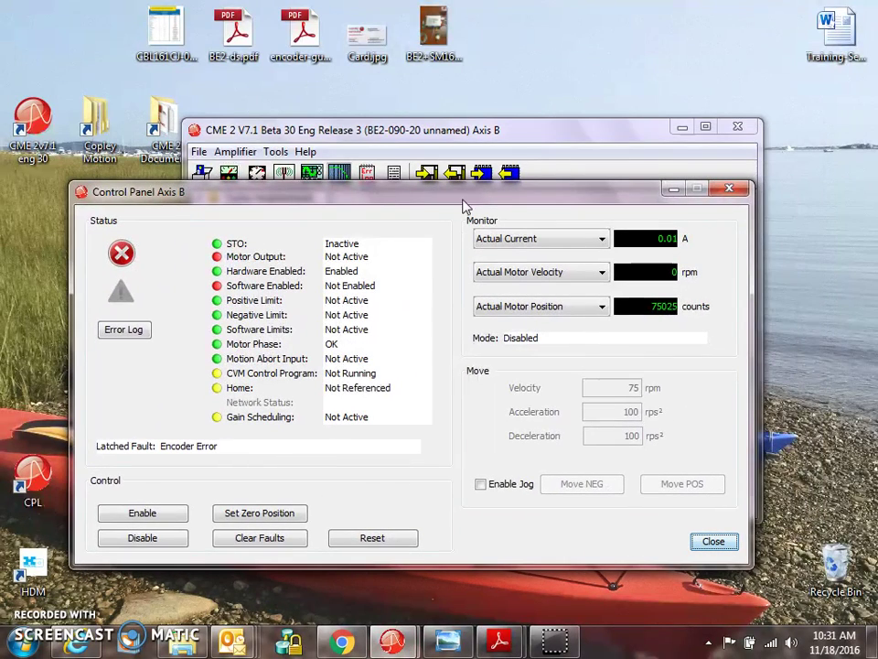
pyautogui.click(252, 542)
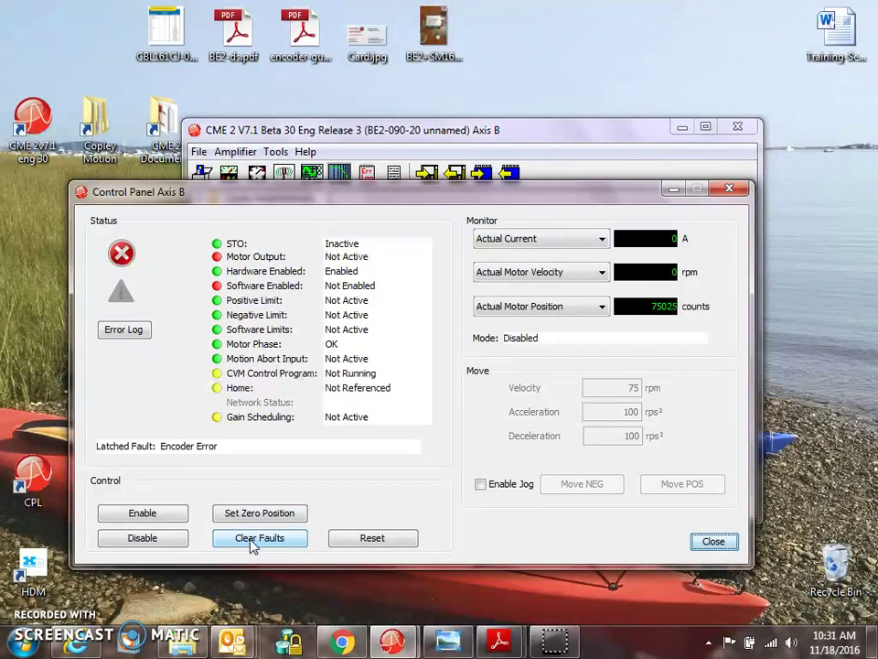
pyautogui.click(269, 545)
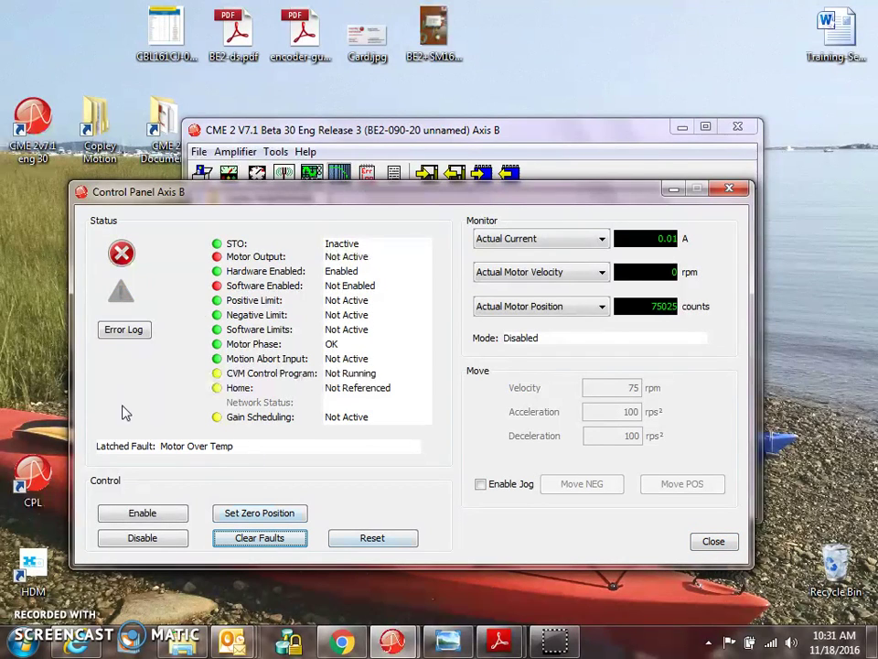
# - Set digital input IN18 to Not Configured and clear the latched motor over-temperature fault on Axis B
pyautogui.click(498, 133)
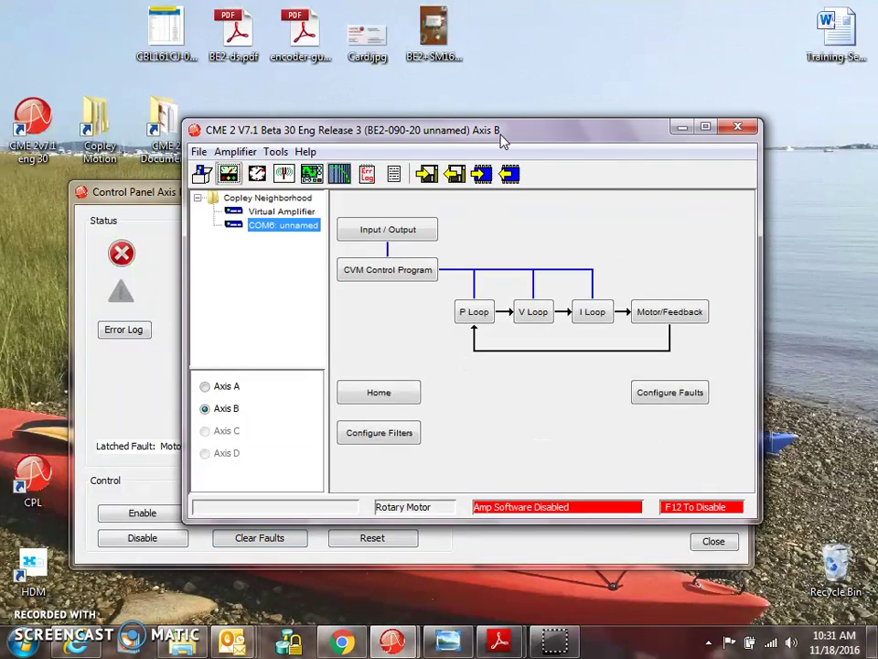
pyautogui.click(393, 235)
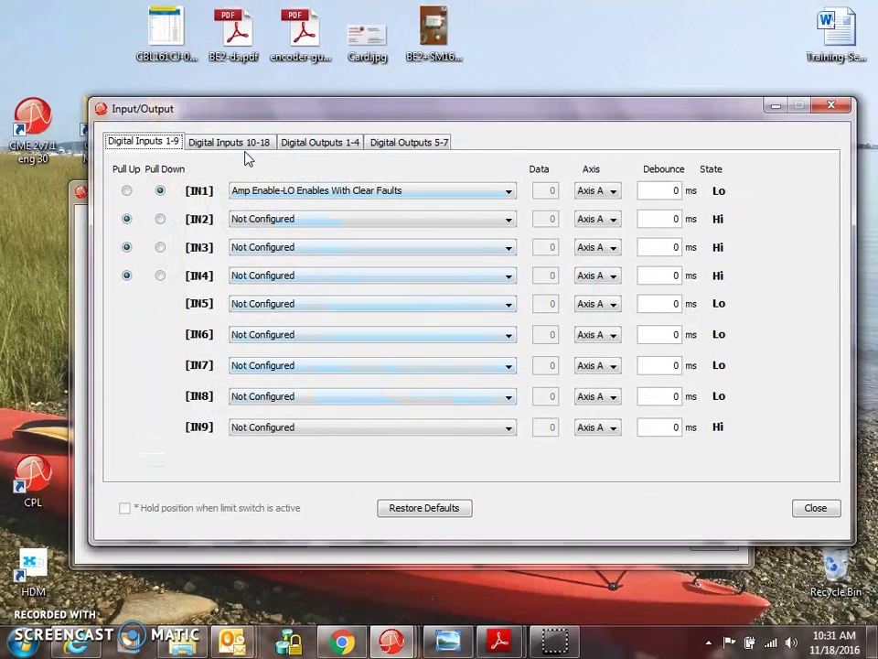
pyautogui.click(242, 147)
pyautogui.click(494, 430)
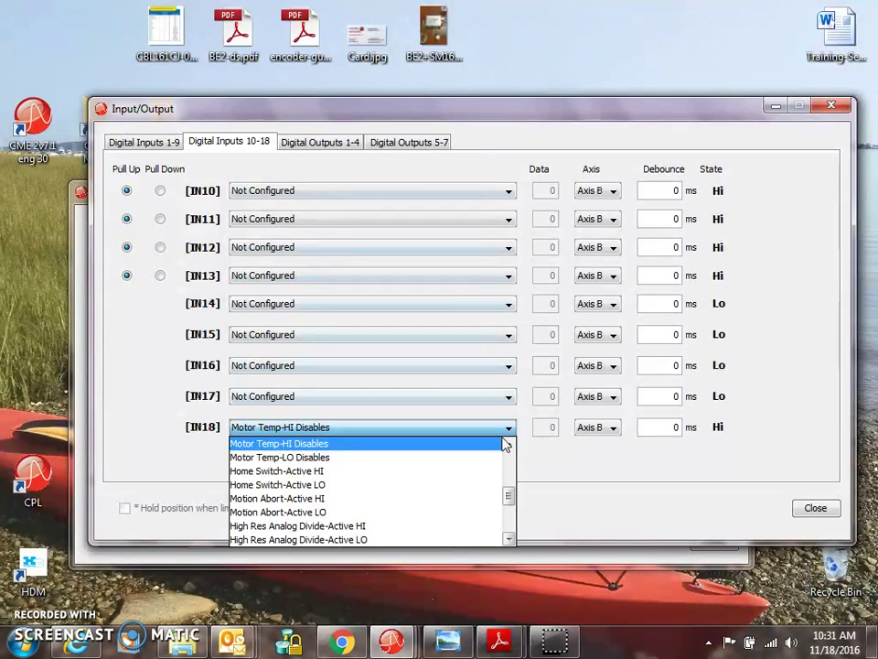
pyautogui.moveTo(510, 495); pyautogui.dragTo(509, 448)
pyautogui.click(485, 443)
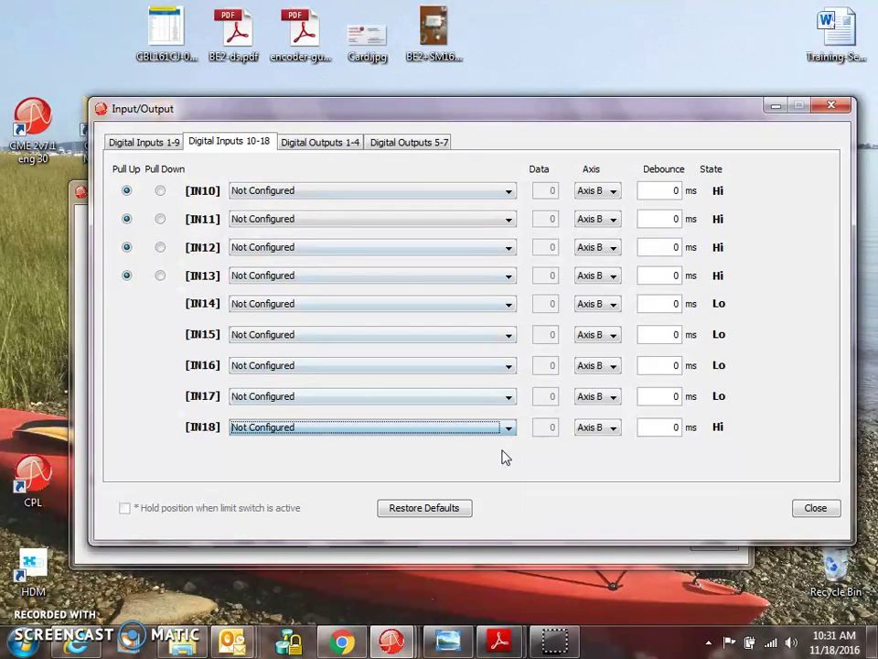
pyautogui.click(814, 507)
pyautogui.click(169, 448)
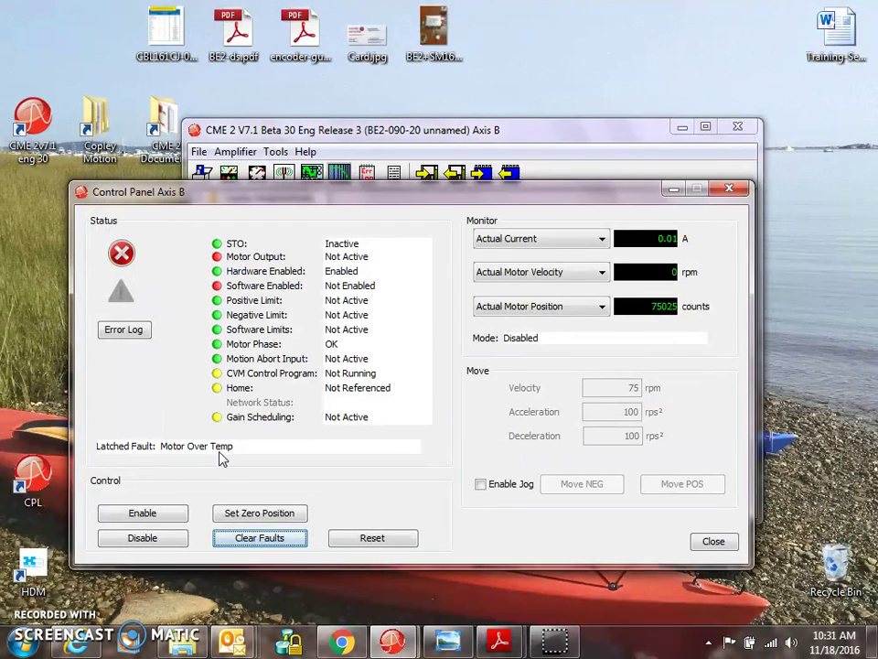
pyautogui.click(240, 540)
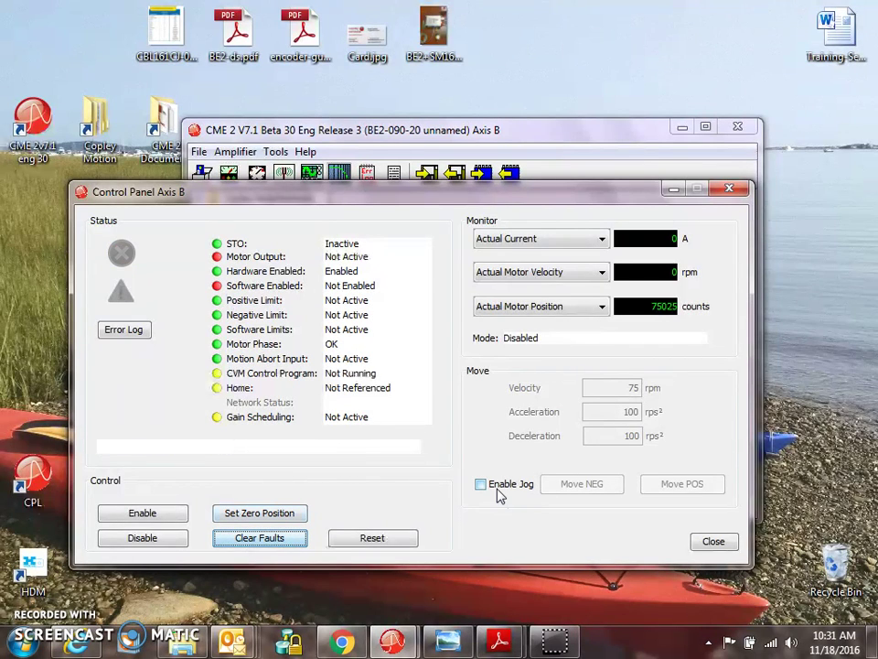
# - Open the Manual Phase tool for Axis B and set the phasing current to 1 A
pyautogui.click(391, 137)
pyautogui.click(275, 152)
pyautogui.moveTo(235, 152)
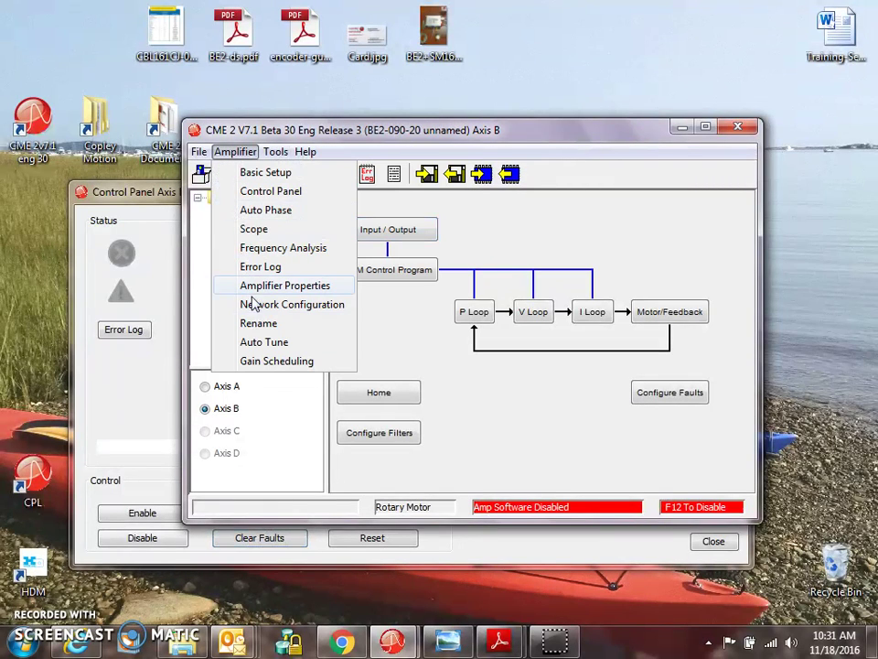
pyautogui.moveTo(268, 151)
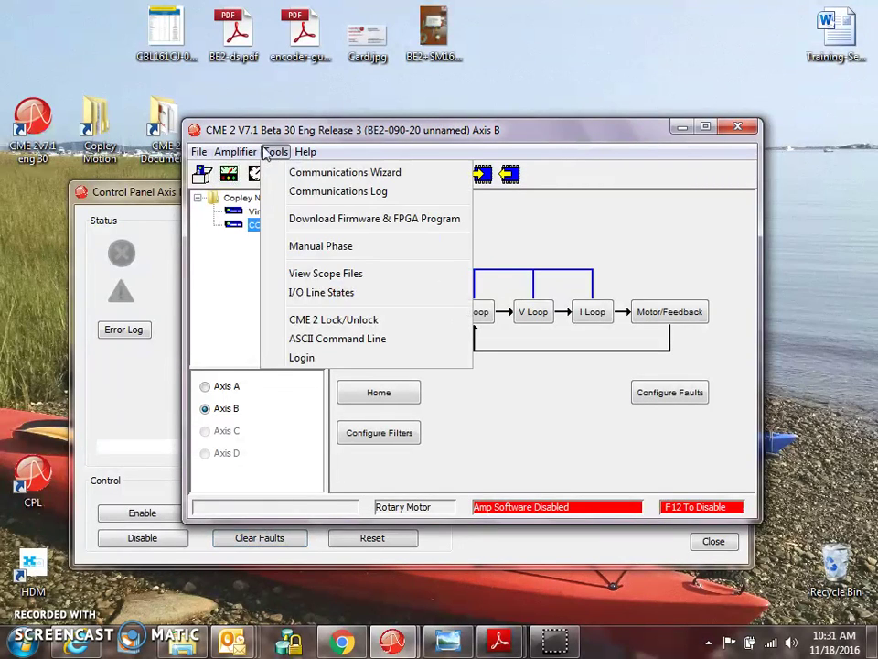
pyautogui.click(298, 245)
pyautogui.doubleClick(309, 423)
pyautogui.write('1')
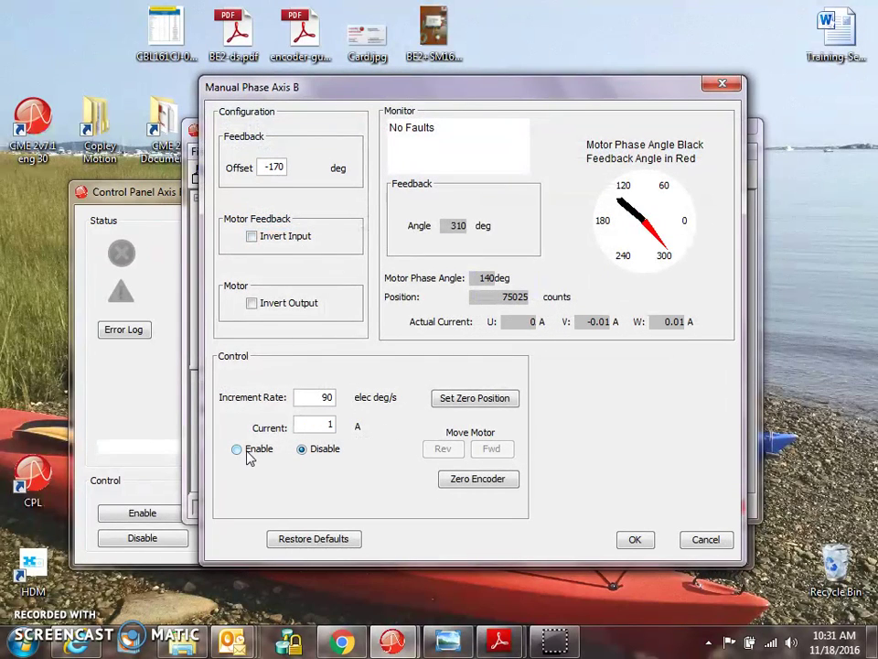
# - Enable the Axis B motor and move it forward and in reverse to compare the phase and feedback angles
pyautogui.click(248, 455)
pyautogui.click(490, 449)
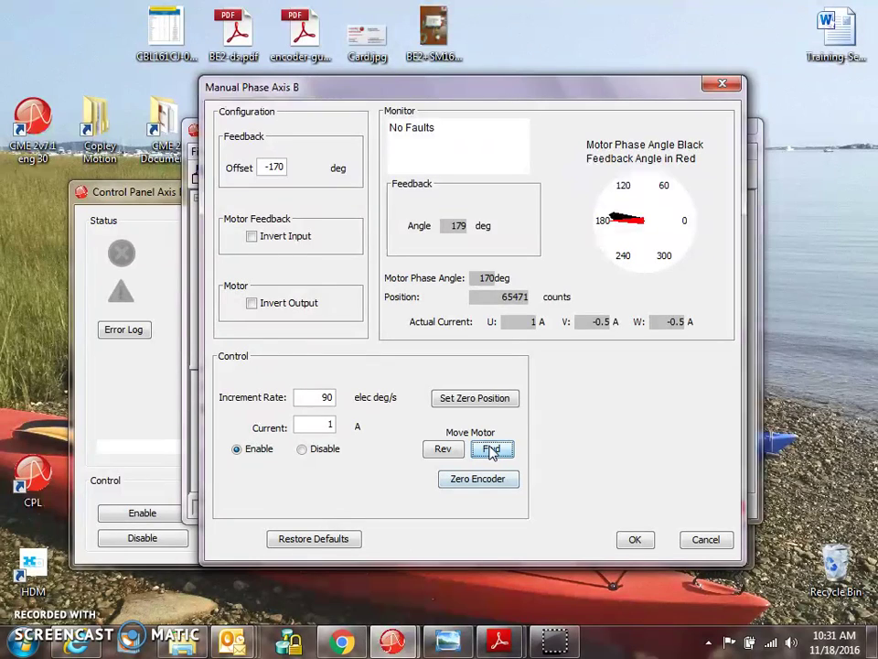
pyautogui.click(444, 452)
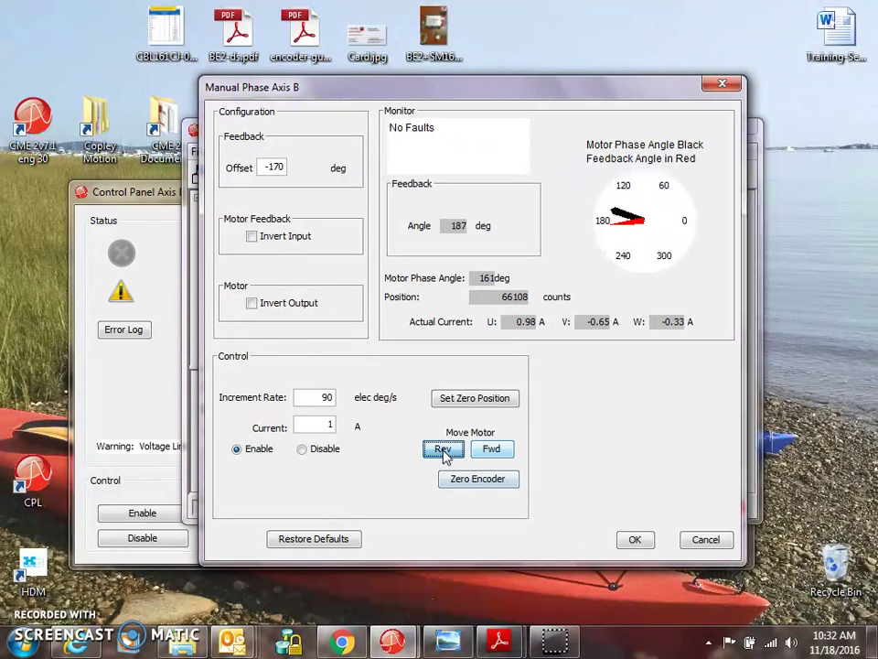
# - Invert the motor feedback input, zero the position, and move the Axis B motor forward and in reverse to compare both angles
pyautogui.click(252, 236)
pyautogui.click(487, 395)
pyautogui.click(494, 460)
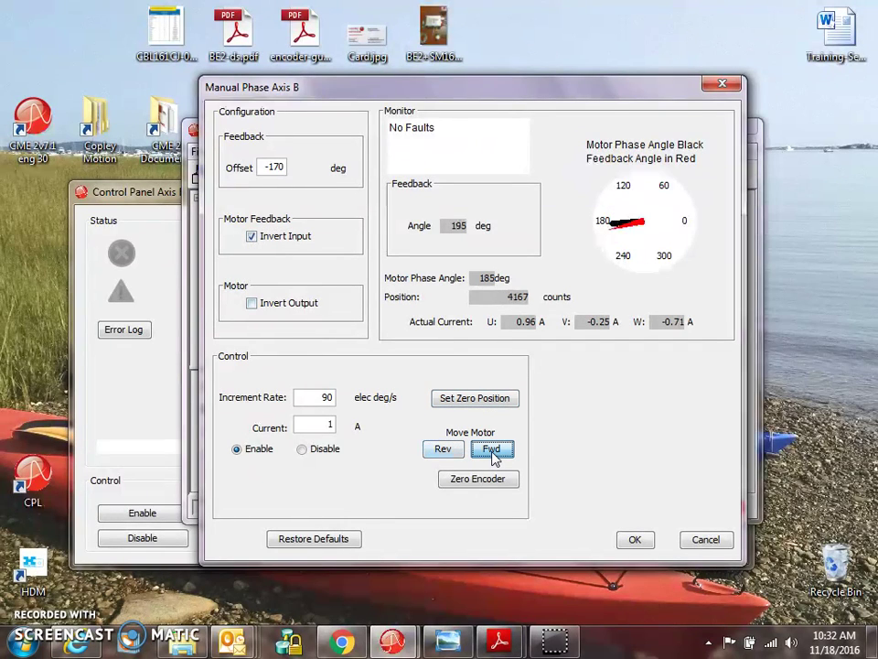
pyautogui.click(443, 449)
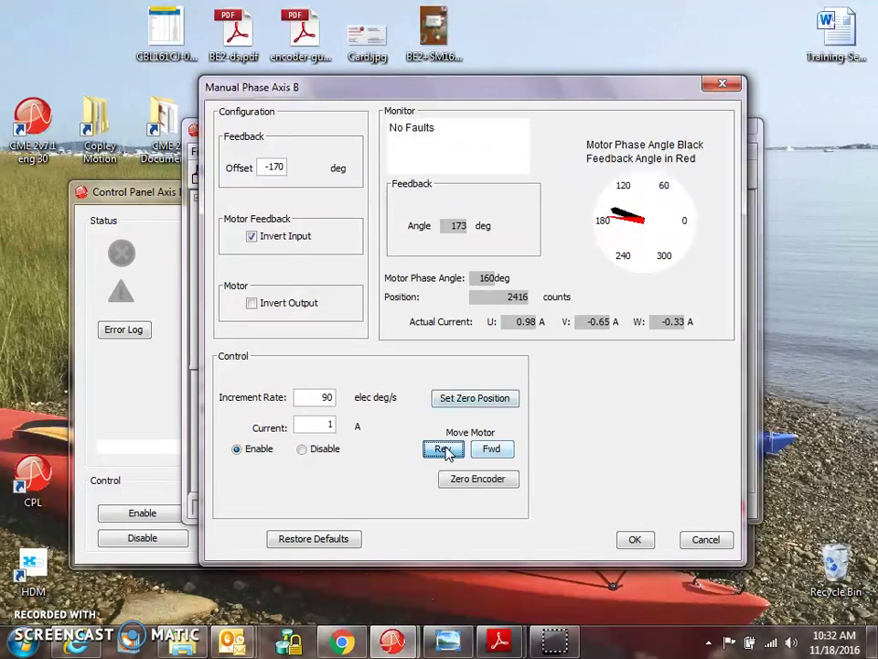
pyautogui.click(506, 451)
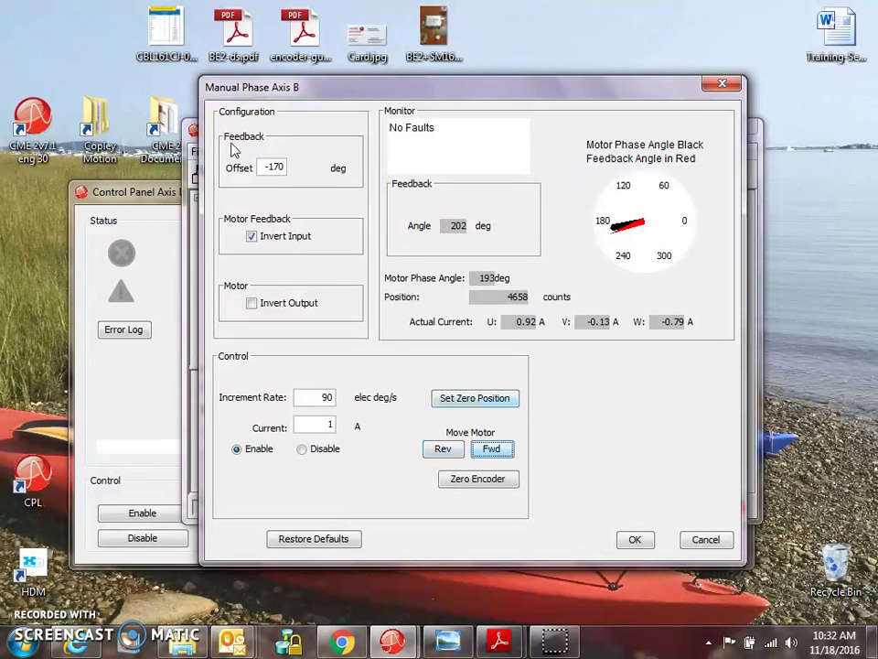
# - Set the feedback offset to -180 deg and check the angle alignment by moving the motor forward and in reverse
pyautogui.doubleClick(277, 169)
pyautogui.write('-18')
pyautogui.click(486, 450)
pyautogui.click(444, 454)
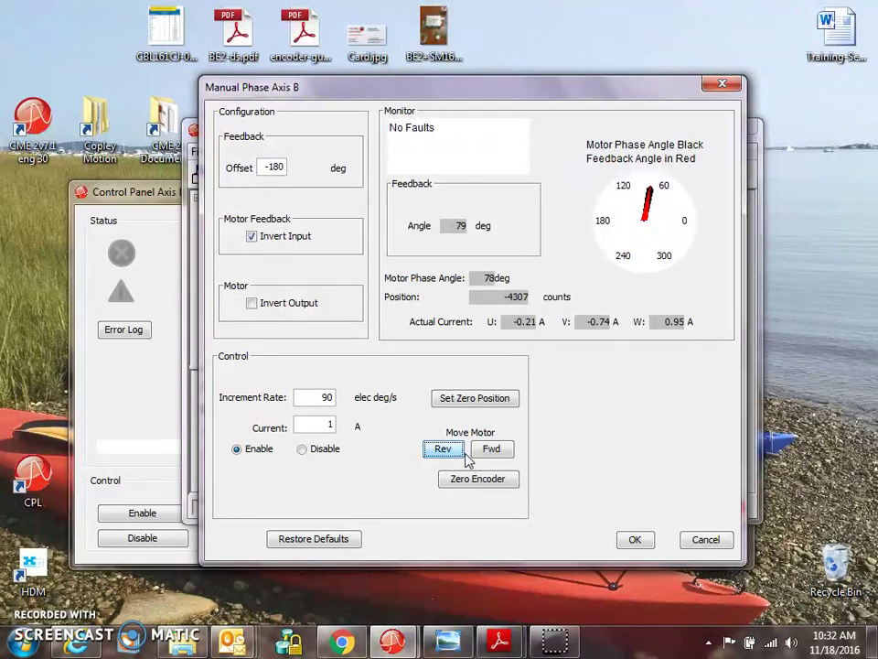
# - Run the motor forward repeatedly and once more in reverse to verify that the feedback angle tracks the motor phase angle
pyautogui.click(489, 450)
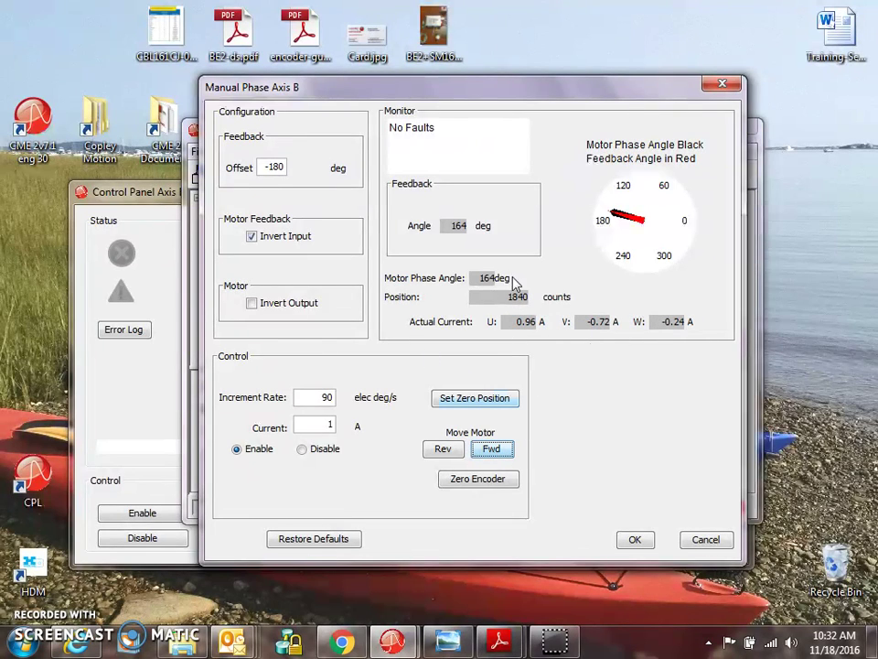
pyautogui.click(492, 449)
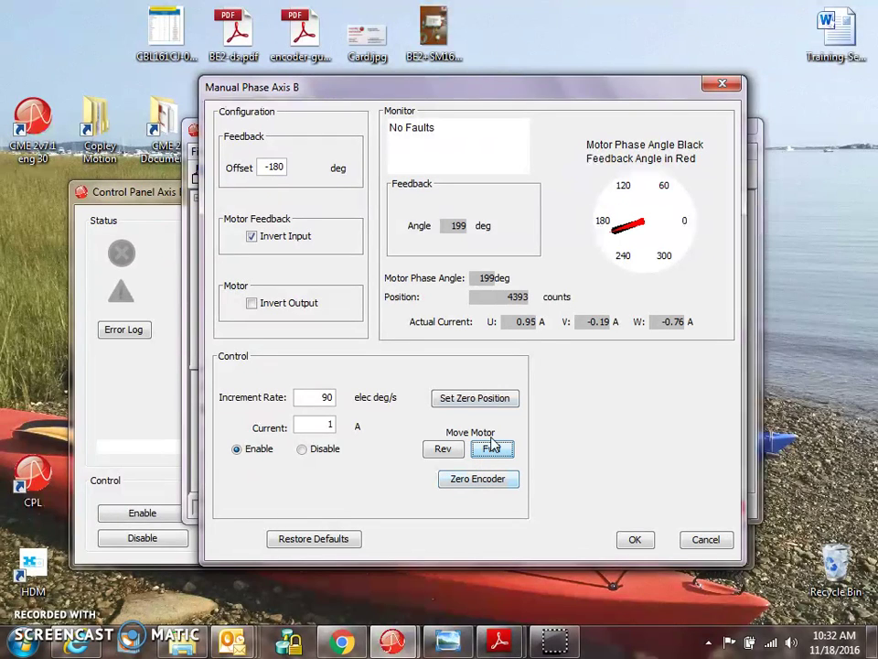
pyautogui.click(491, 451)
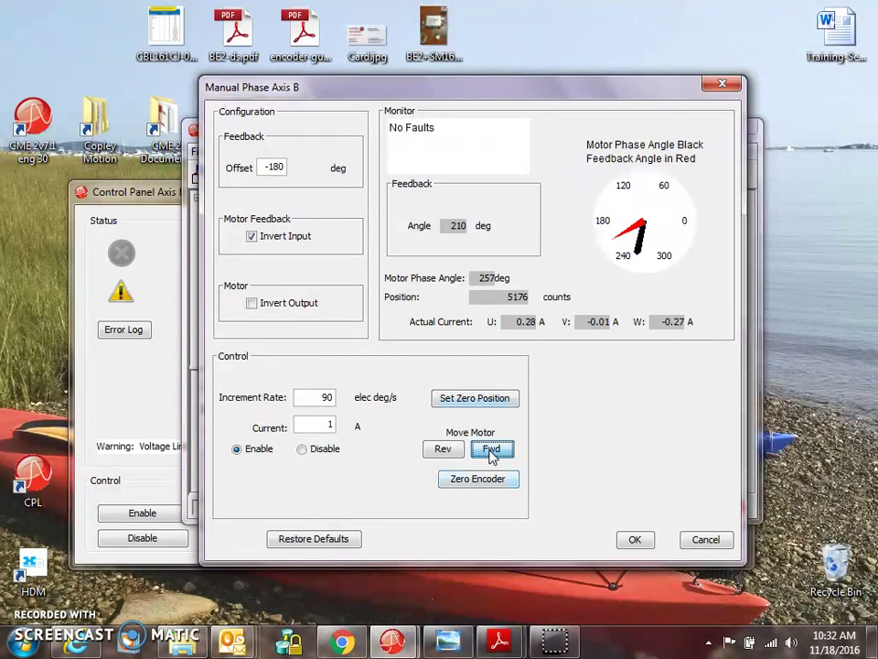
pyautogui.click(491, 451)
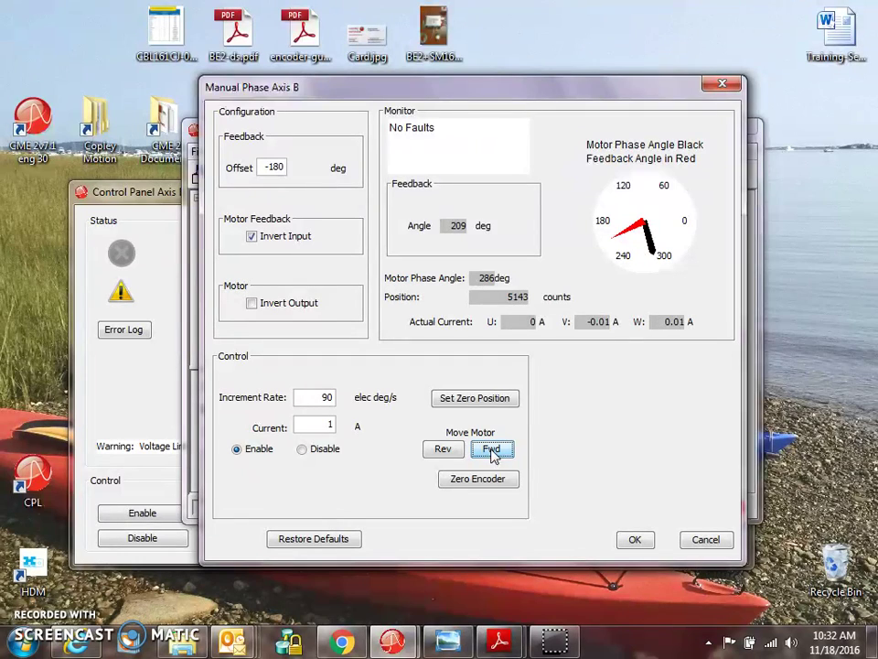
pyautogui.click(492, 449)
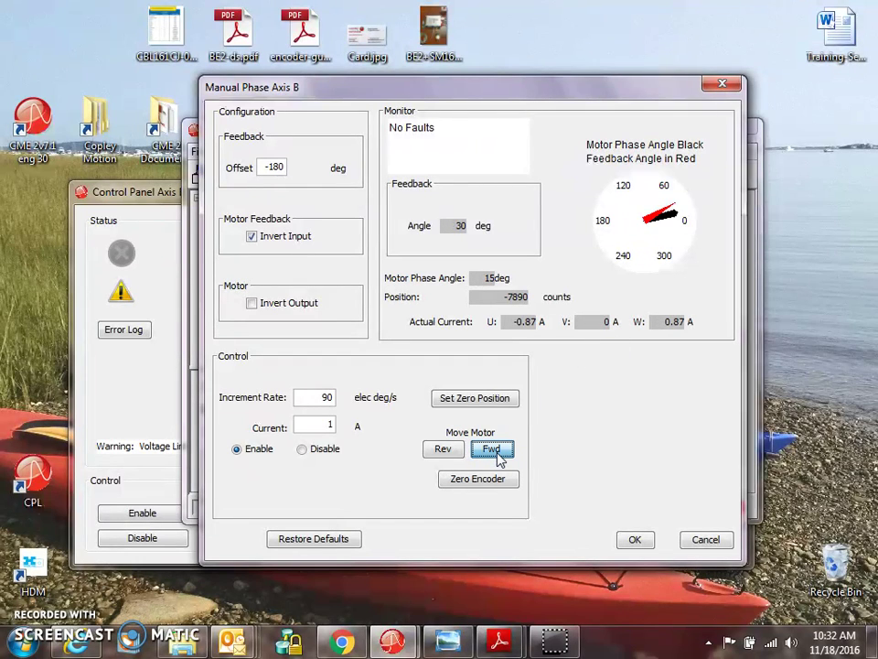
pyautogui.click(509, 452)
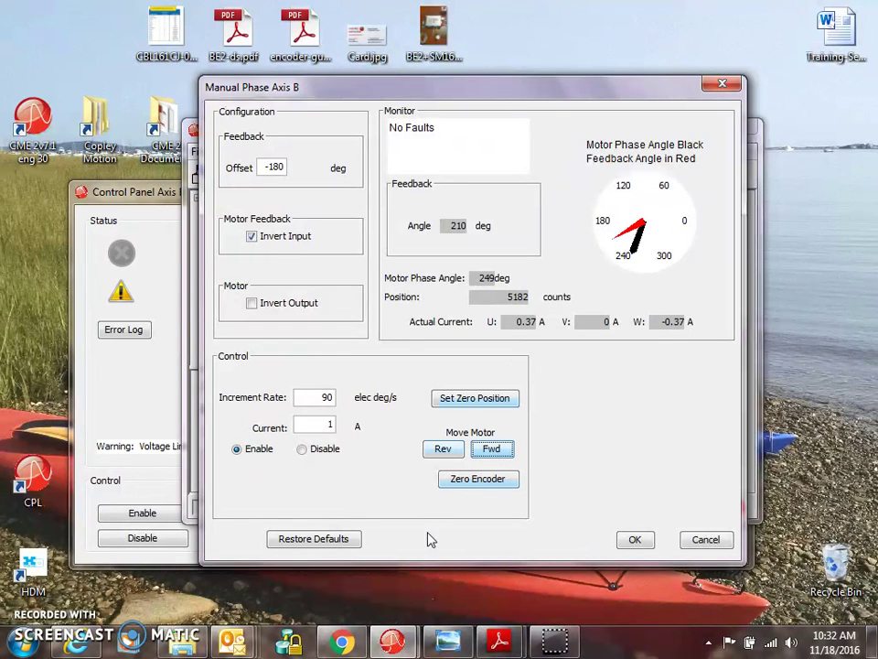
pyautogui.click(438, 454)
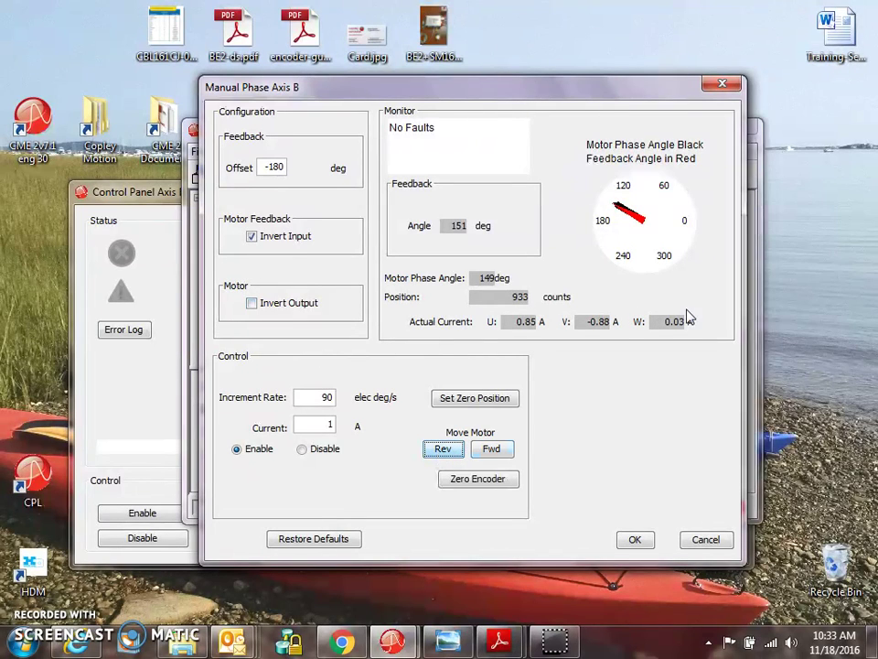
# - Accept the Axis B phasing changes, saving them to amplifier flash, and close the Axis B Control Panel
pyautogui.click(636, 539)
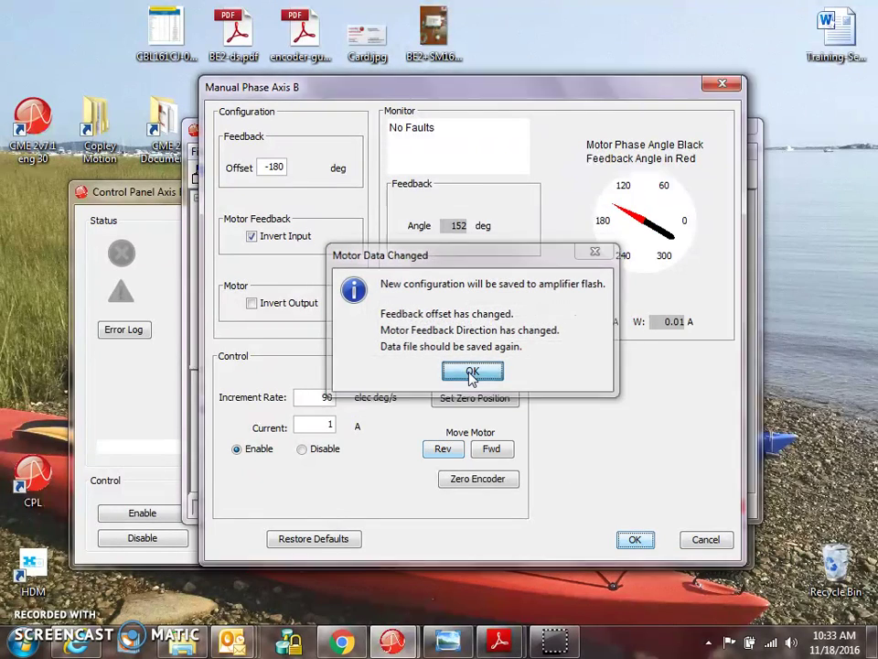
pyautogui.click(472, 372)
pyautogui.click(143, 407)
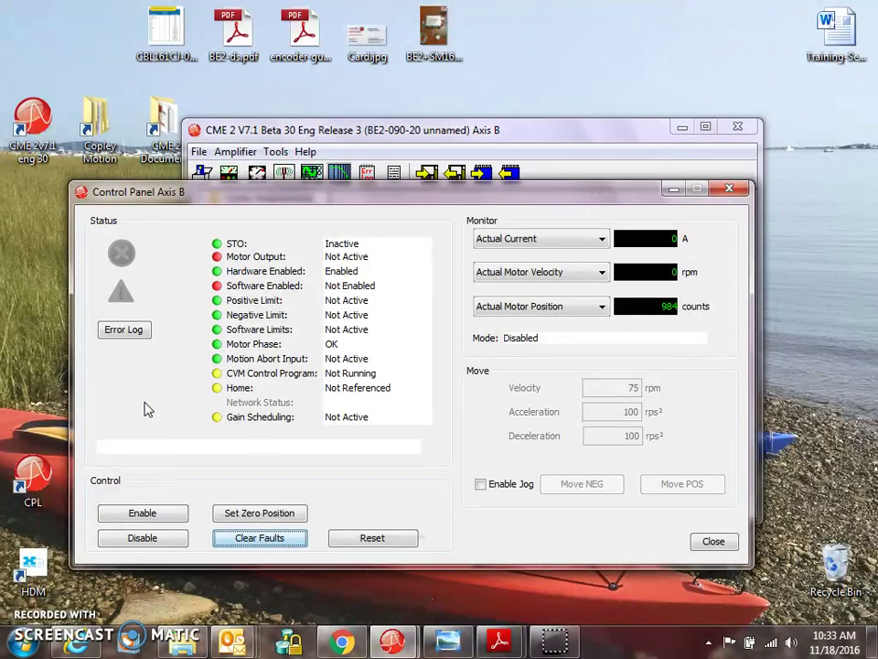
pyautogui.click(737, 190)
pyautogui.moveTo(549, 133); pyautogui.dragTo(640, 114)
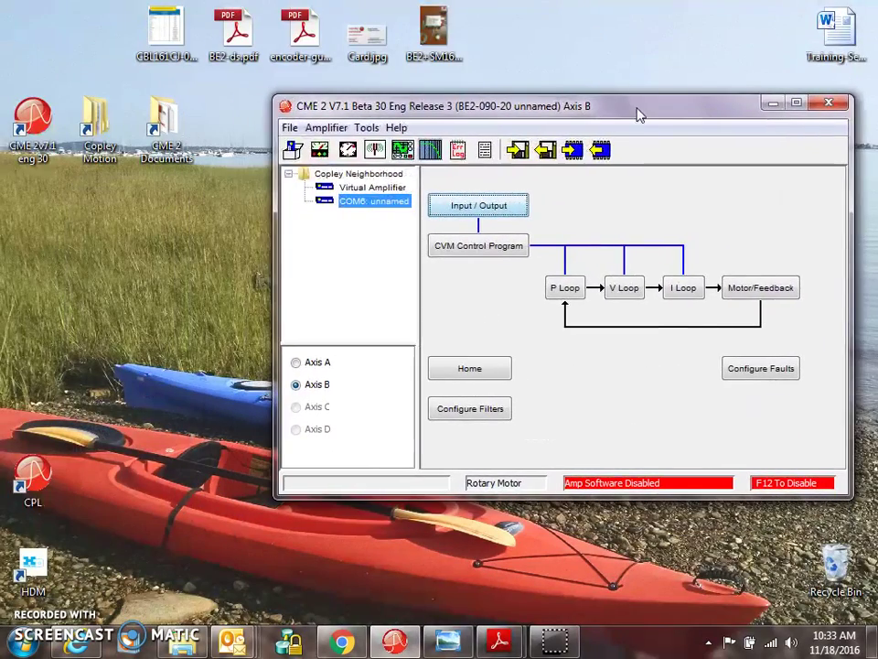
# - Open the CBL161CJ-001-wiring.jpg image in Windows Photo Viewer and shrink its window beside the main CME 2 window
pyautogui.doubleClick(160, 23)
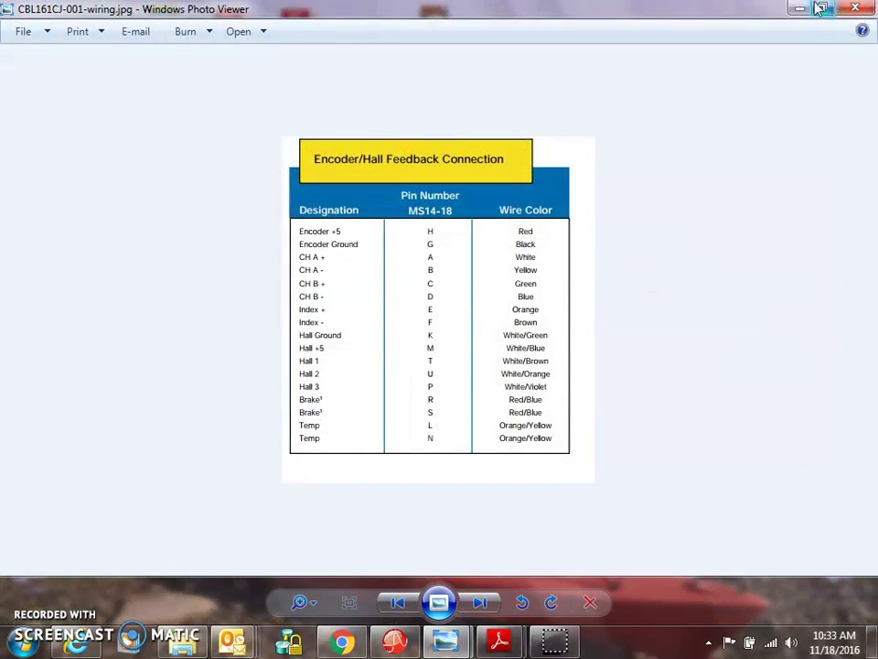
pyautogui.click(820, 8)
pyautogui.moveTo(418, 73); pyautogui.dragTo(307, 108)
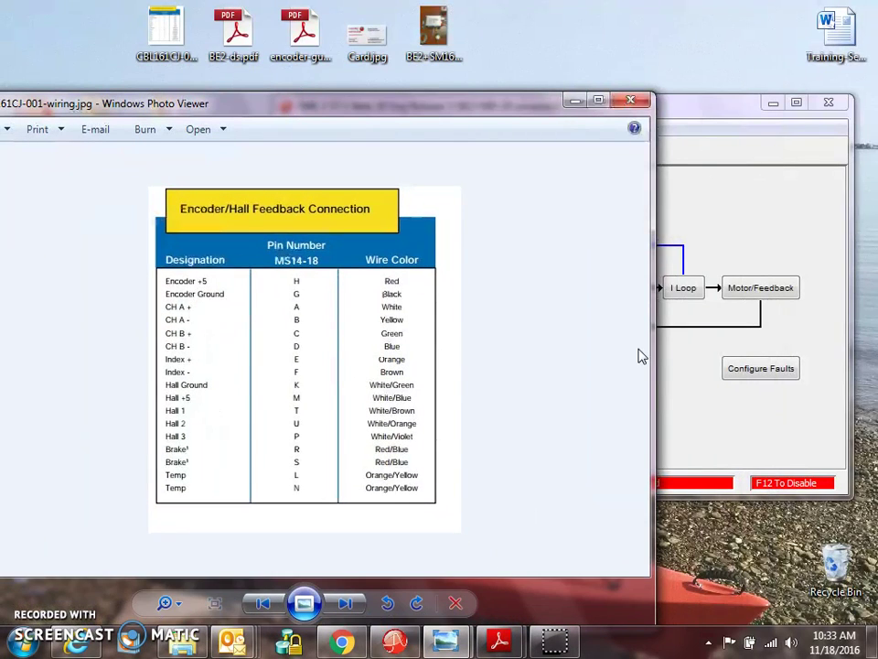
pyautogui.moveTo(656, 625); pyautogui.dragTo(448, 626)
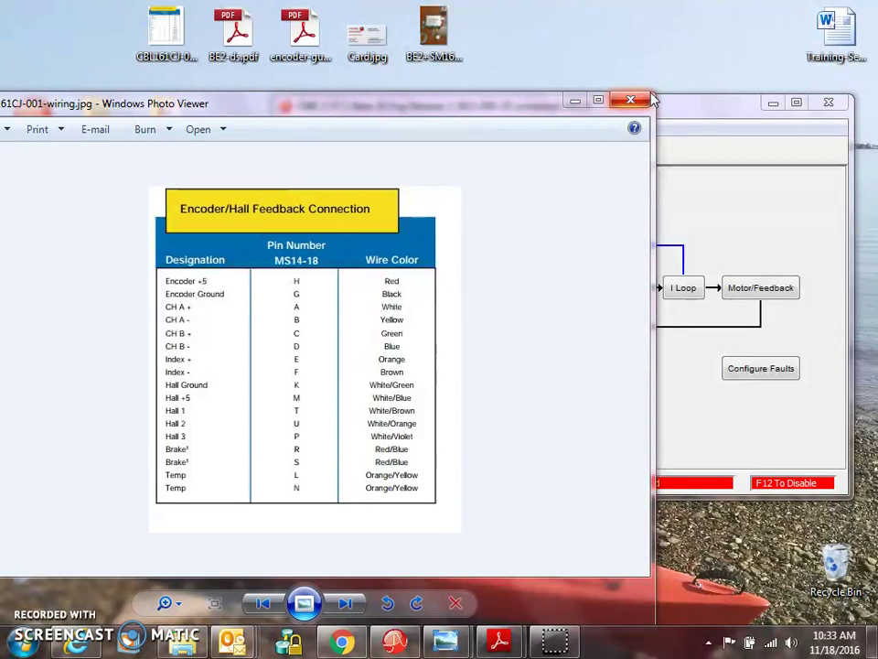
pyautogui.moveTo(501, 111); pyautogui.dragTo(625, 40)
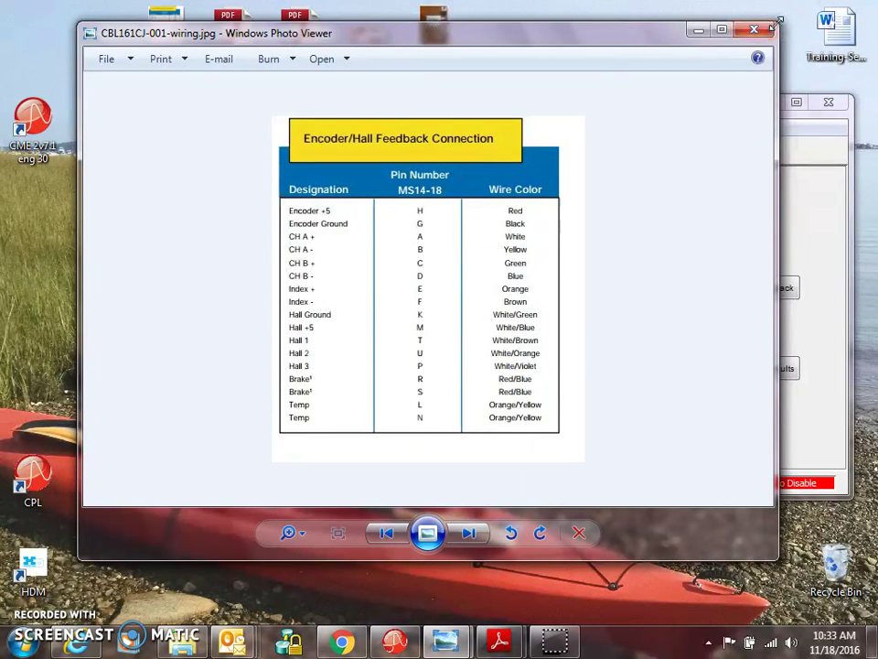
pyautogui.moveTo(779, 24); pyautogui.dragTo(438, 111)
pyautogui.moveTo(333, 122); pyautogui.dragTo(274, 73)
# - Switch to BE2-ds.pdf in Adobe Reader and place its page 19 connection diagram beside the encoder wiring table
pyautogui.moveTo(494, 642)
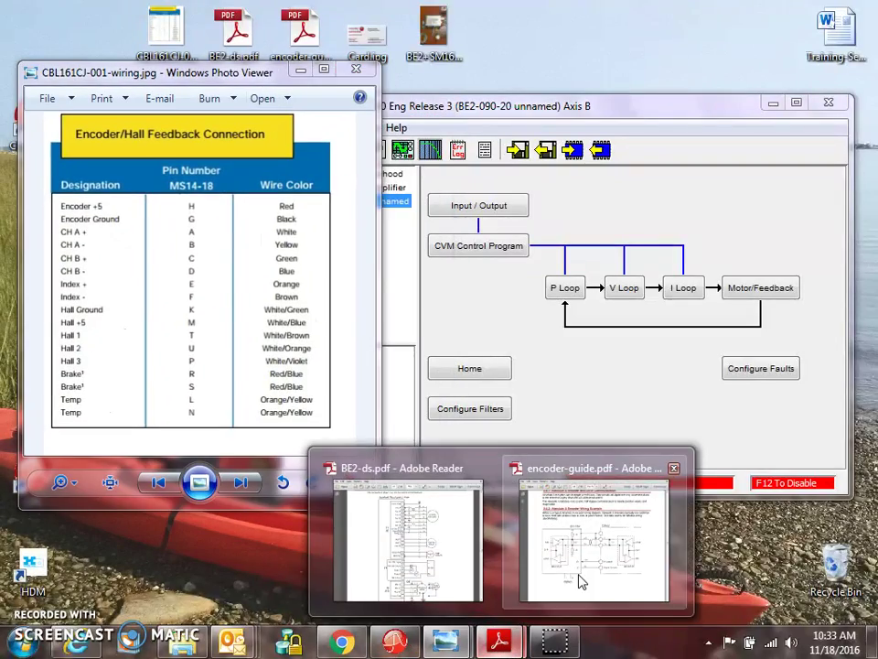
pyautogui.click(441, 575)
pyautogui.click(139, 68)
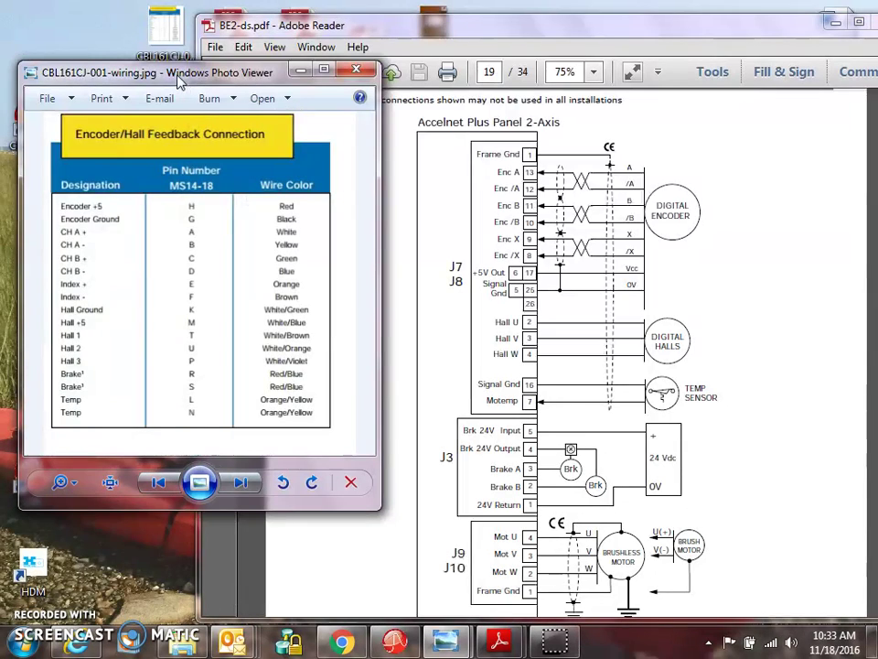
pyautogui.moveTo(717, 36); pyautogui.dragTo(724, 24)
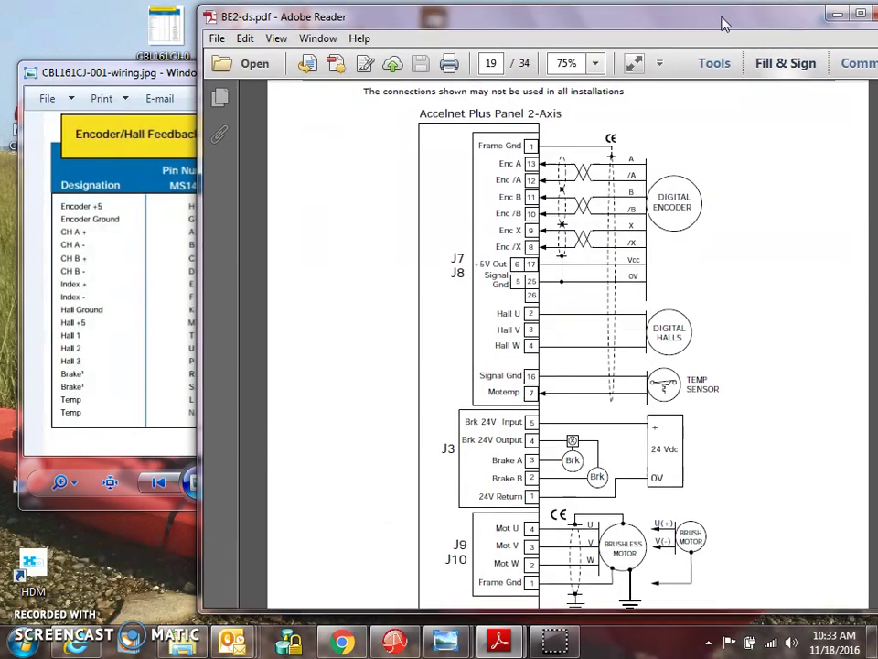
# - Compare the cable's encoder and Hall wire table with the amplifier's feedback and motor connections on page 19
pyautogui.click(123, 73)
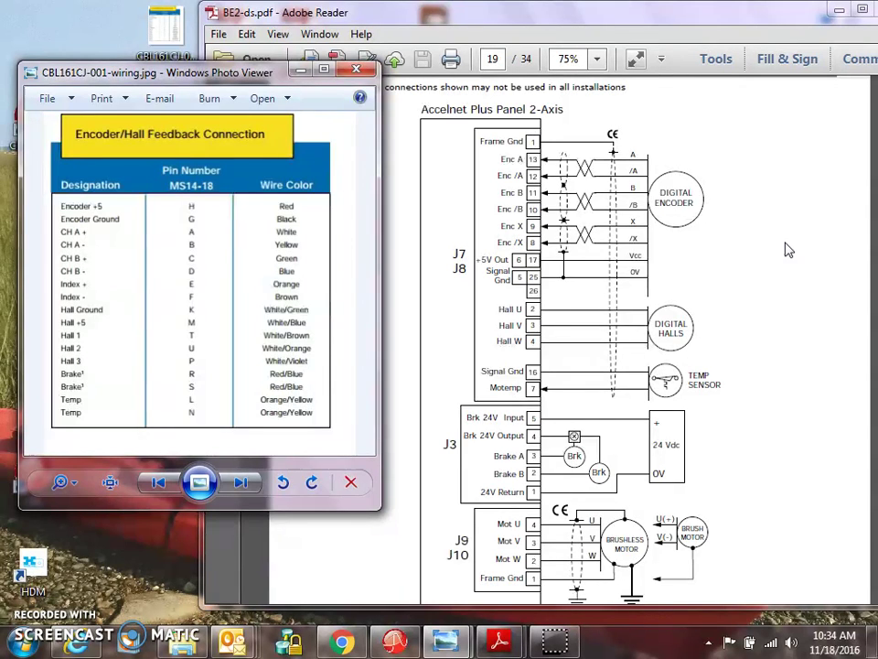
pyautogui.click(770, 290)
pyautogui.scroll(-1, 764, 302)
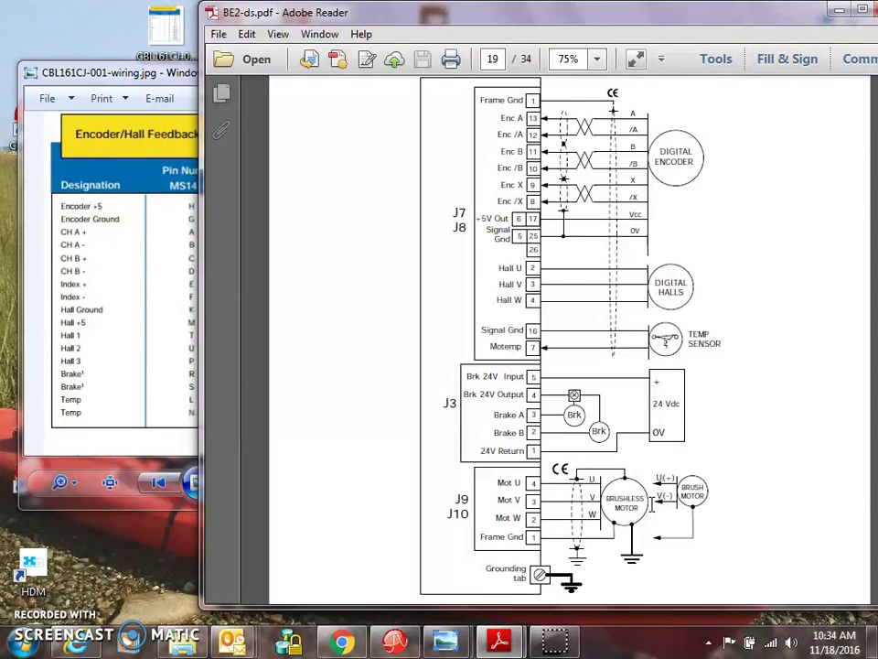
pyautogui.scroll(1, 652, 504)
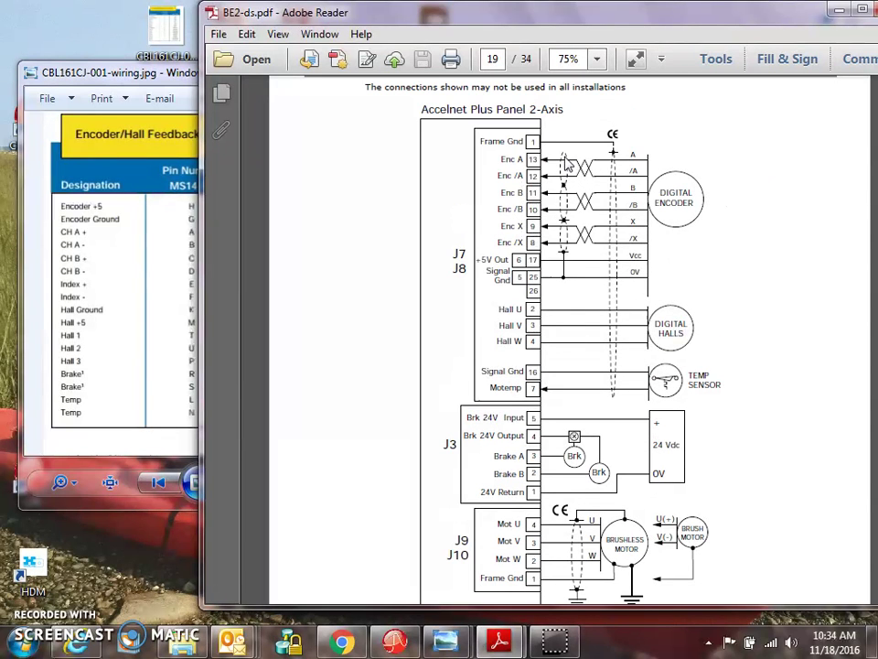